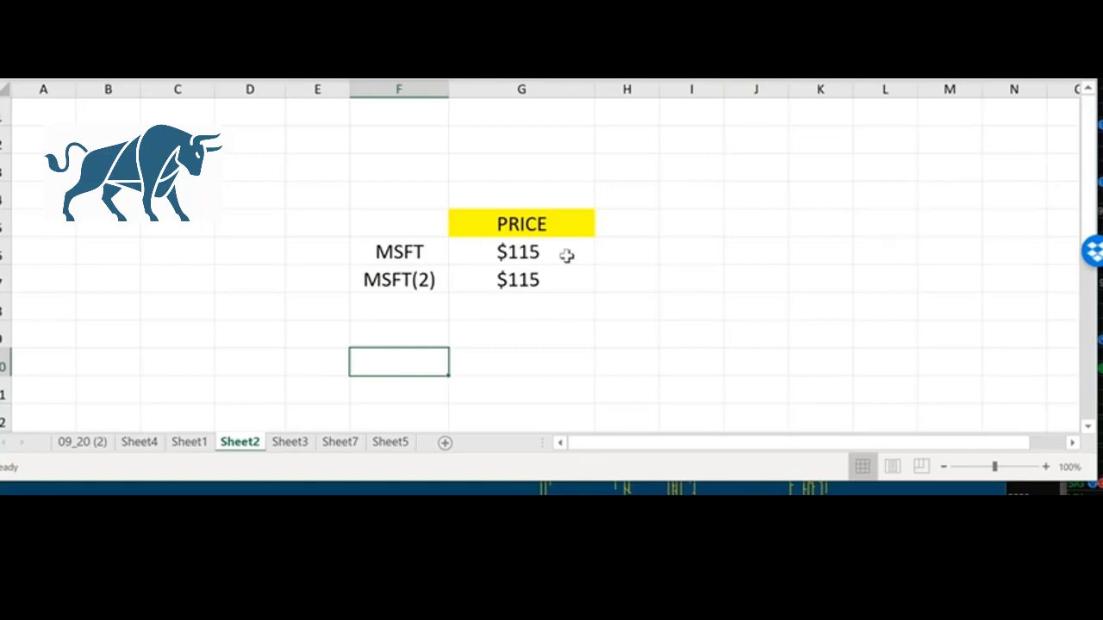
# Step: Edit F6 to read MSFT (A) and change F7 from MSFT(2) to MSFT (B)
pyautogui.click(443, 250)
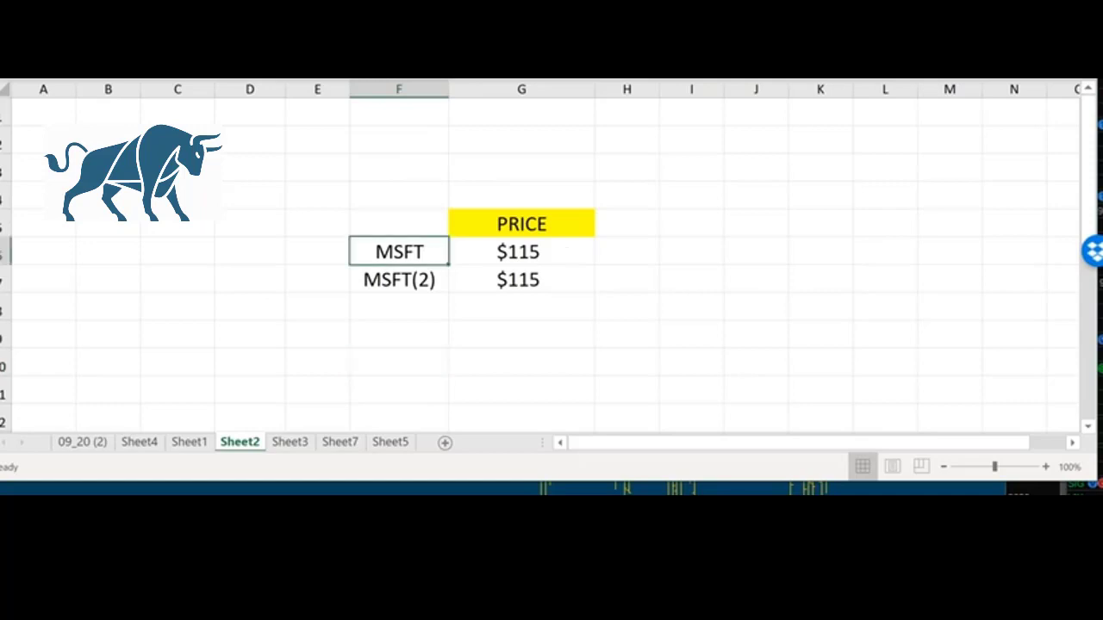
pyautogui.doubleClick(430, 250)
pyautogui.write('(')
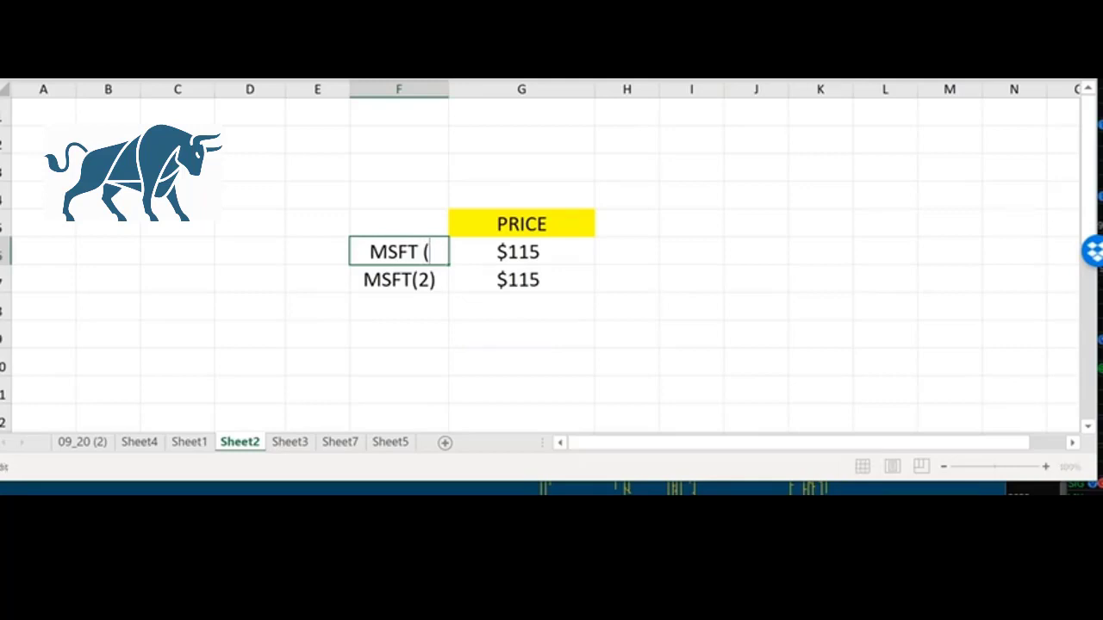
pyautogui.write('A)')
pyautogui.click(429, 279)
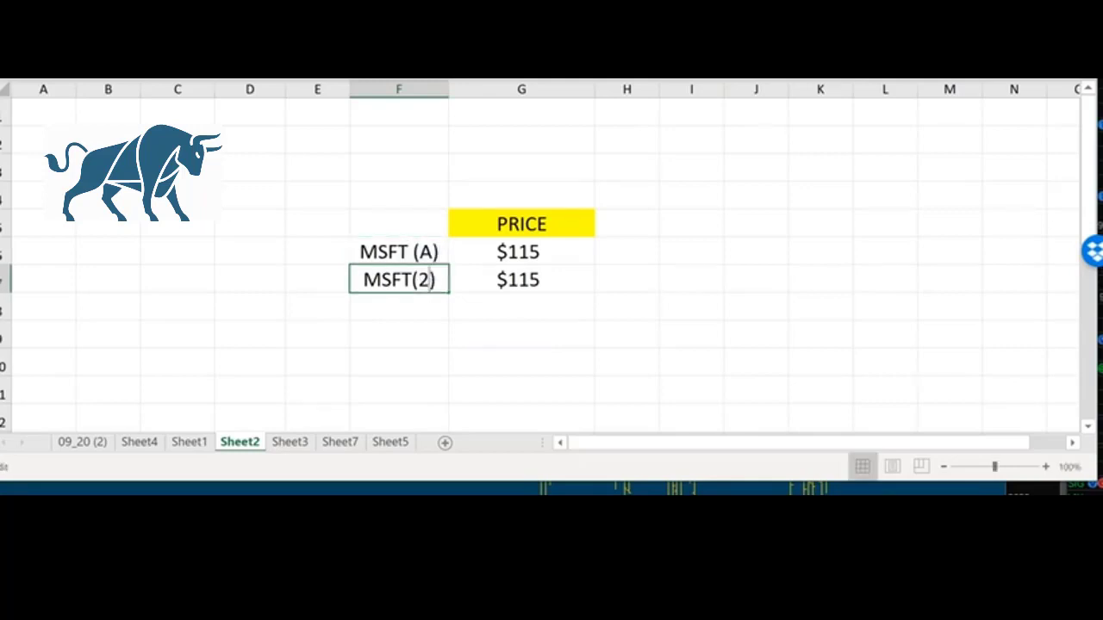
pyautogui.press('BackSpace')
pyautogui.write('B')
pyautogui.click(627, 388)
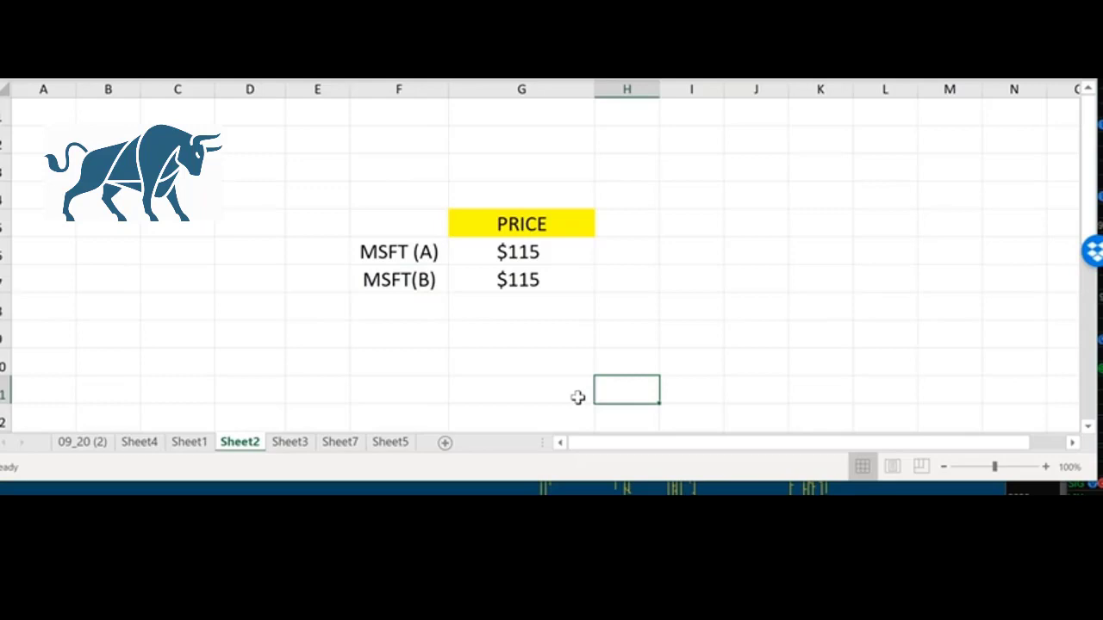
pyautogui.doubleClick(418, 280)
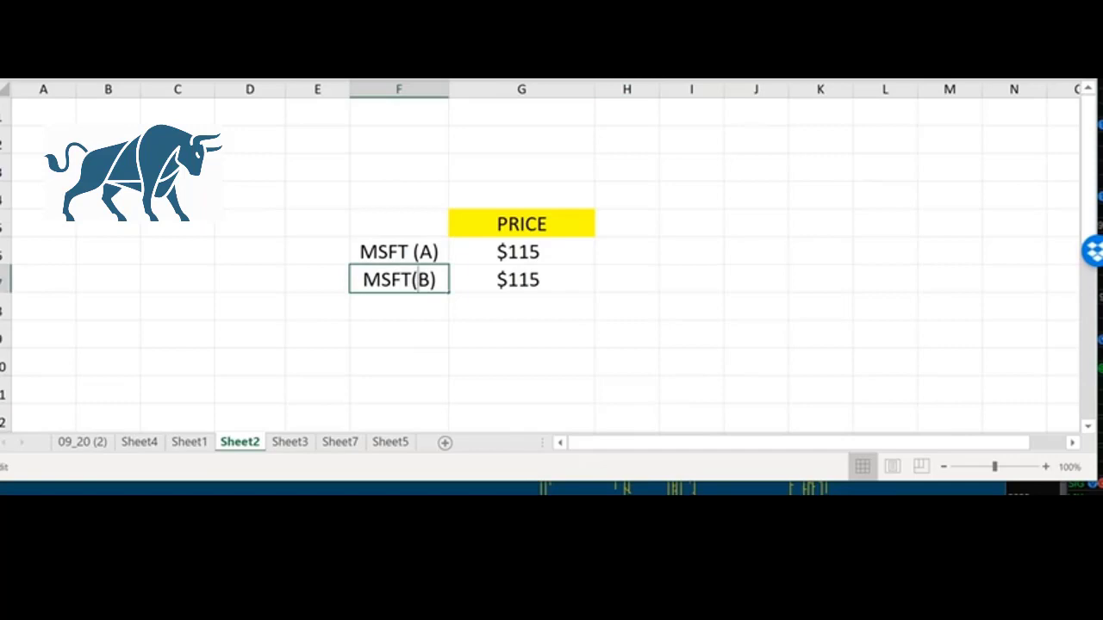
pyautogui.click(574, 360)
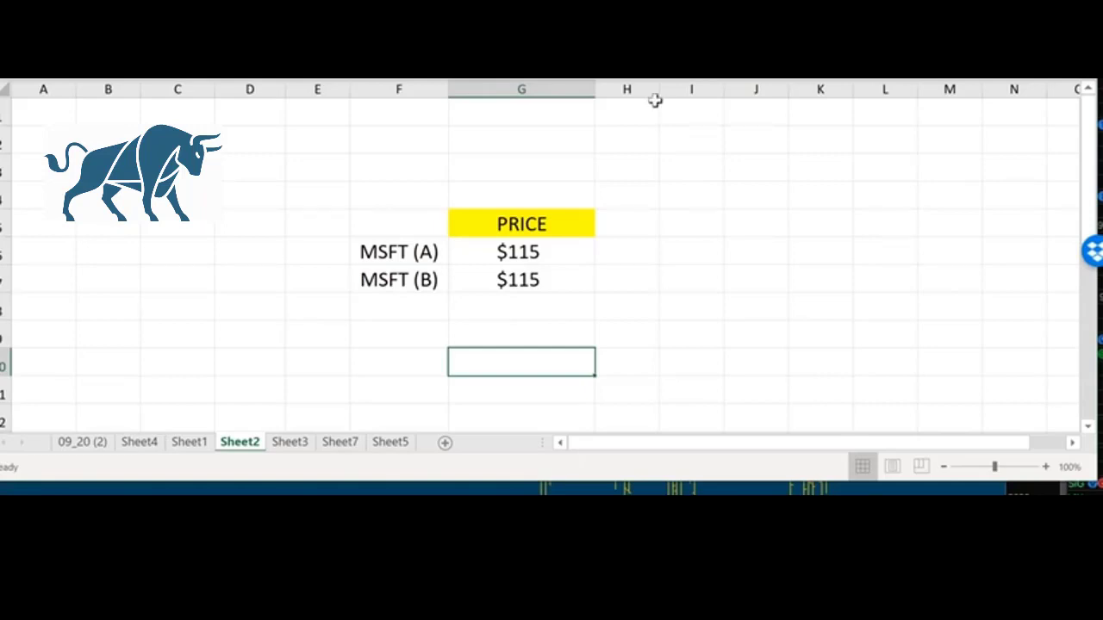
# Step: Drag the H/I header border right to widen column H
pyautogui.moveTo(660, 90); pyautogui.dragTo(815, 93)
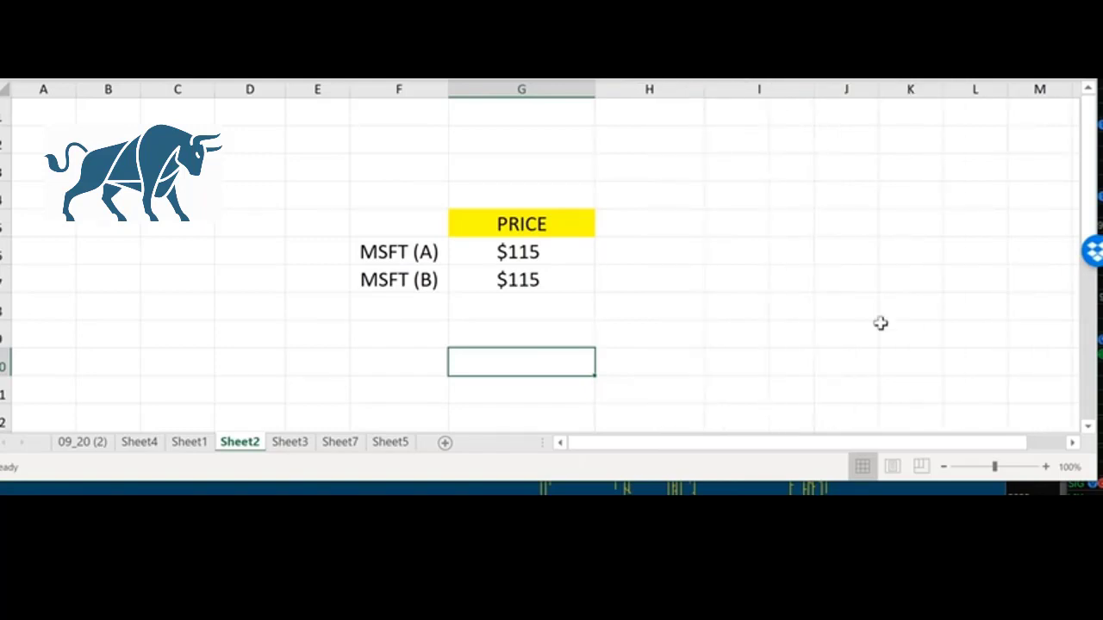
# Step: Enter $116 in H6 for MSFT (A) and $115 in H7 for MSFT (B)
pyautogui.click(632, 255)
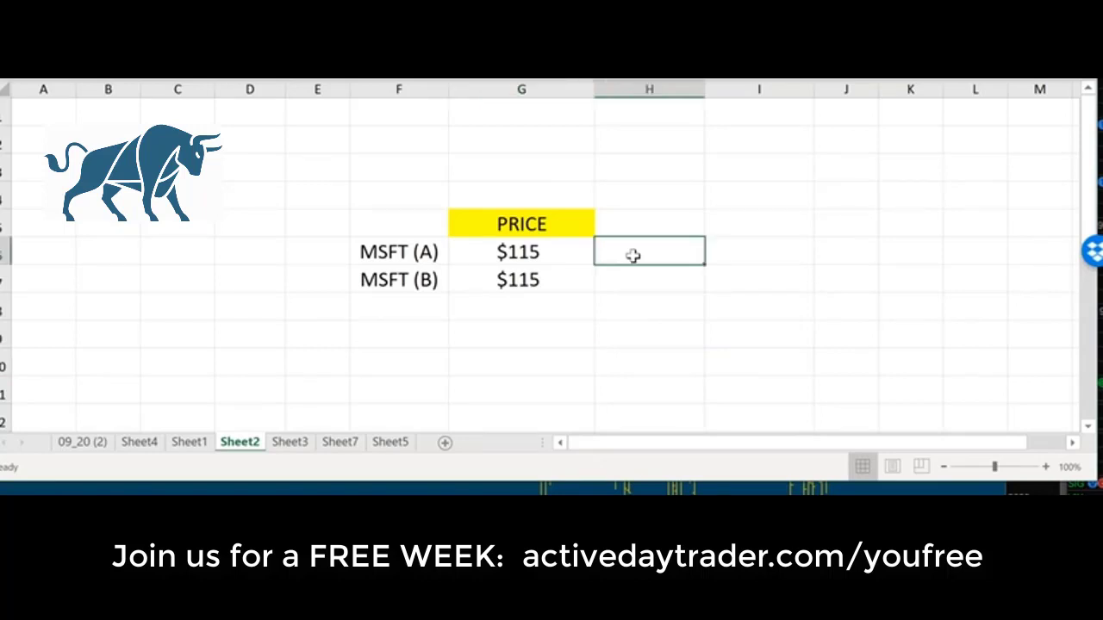
pyautogui.write('$121')
pyautogui.press('BackSpace')
pyautogui.press('BackSpace')
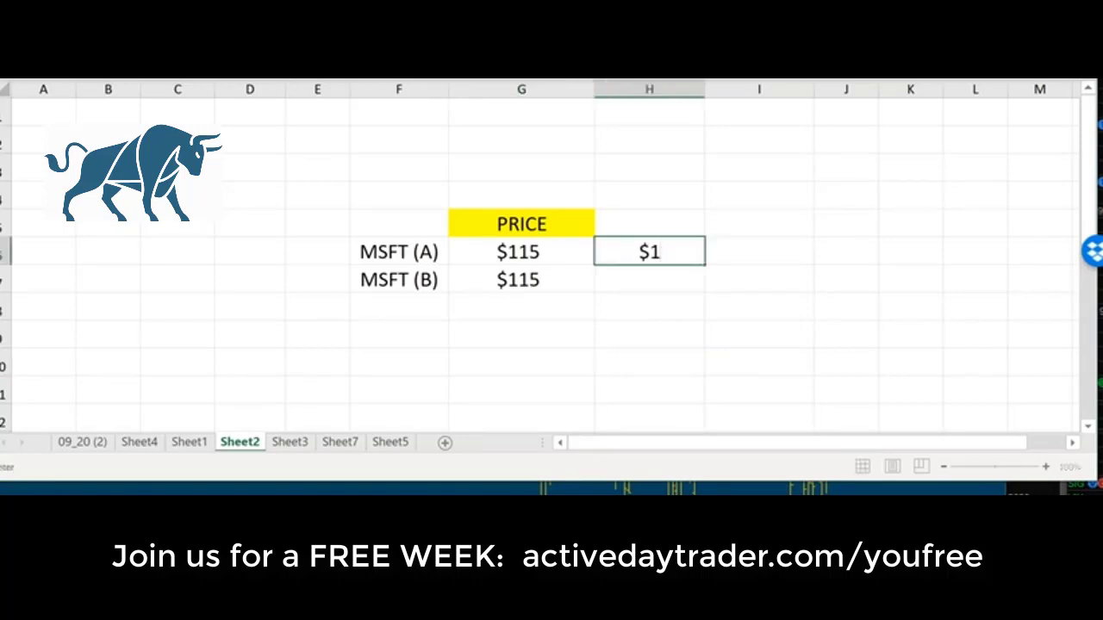
pyautogui.write('16')
pyautogui.press('Return')
pyautogui.write('$')
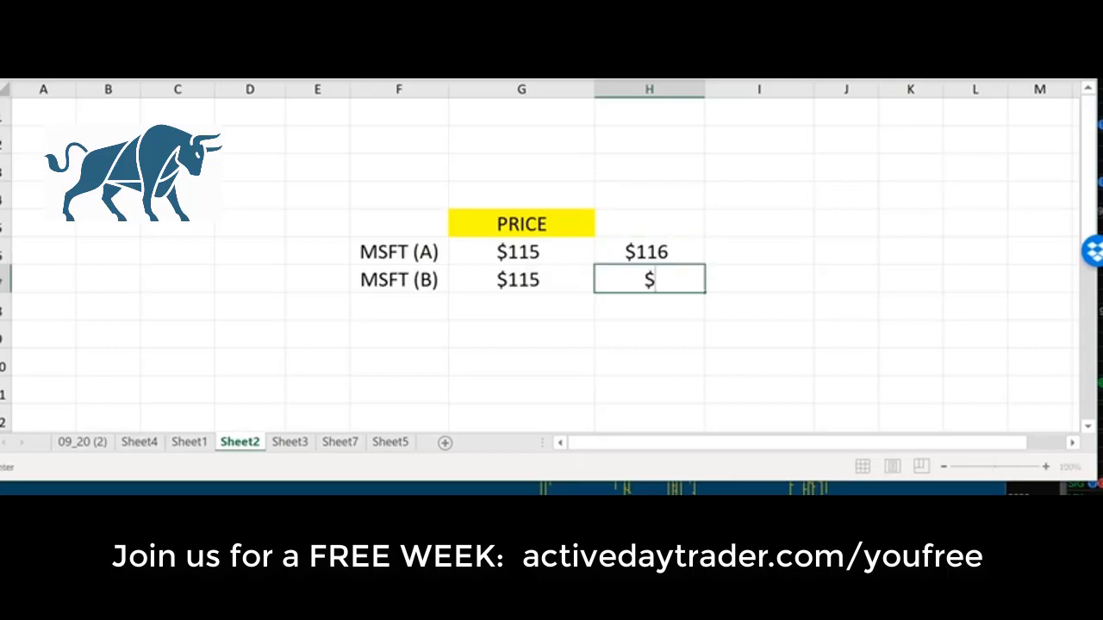
pyautogui.write('115')
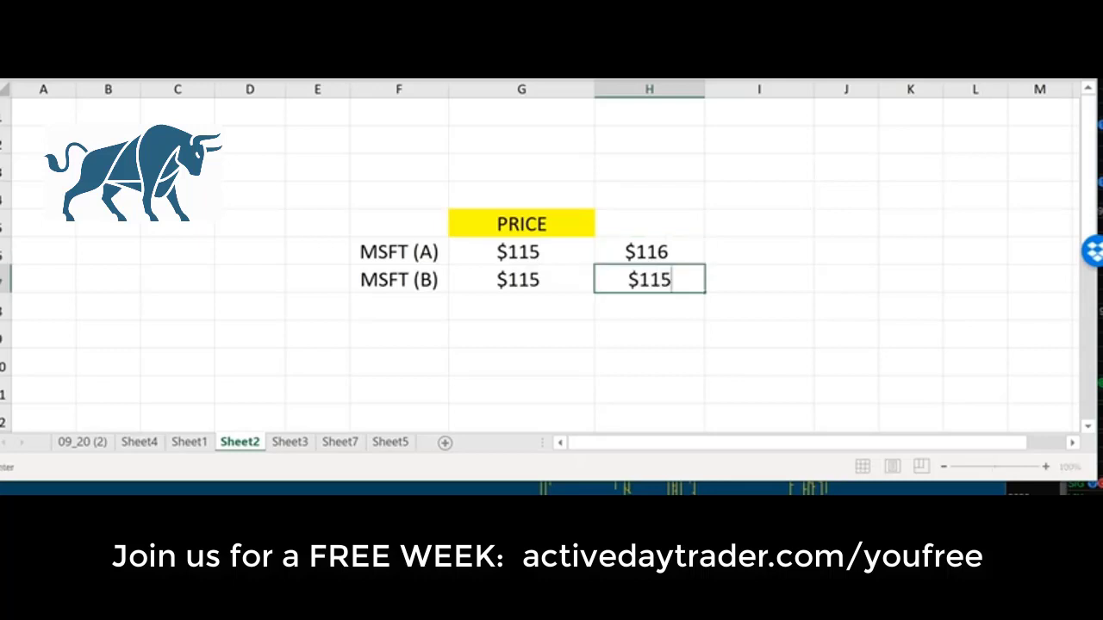
pyautogui.click(651, 328)
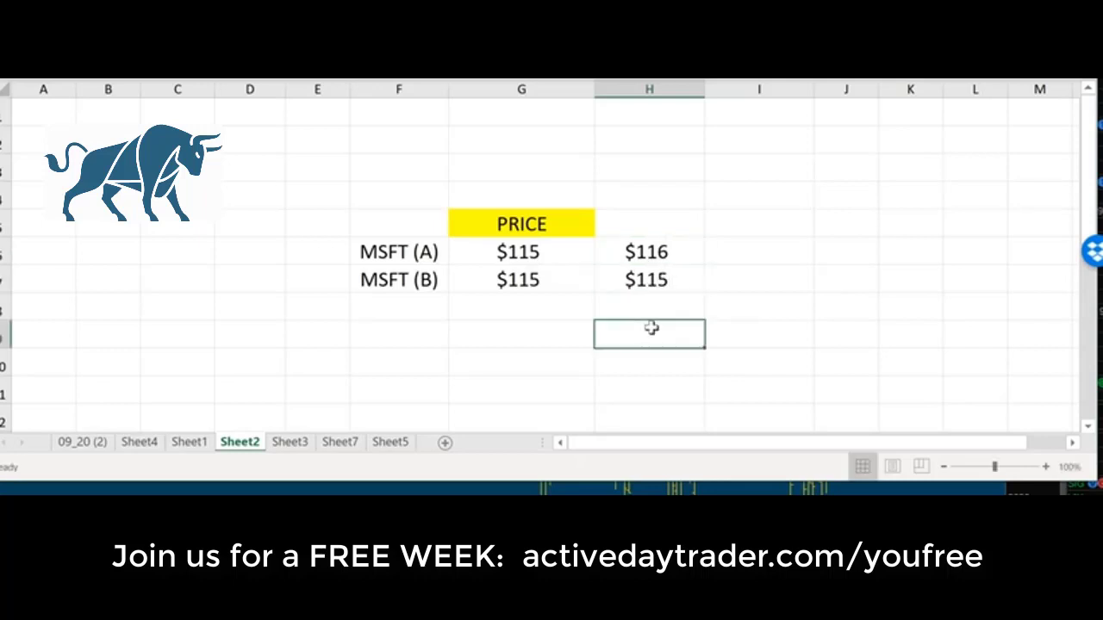
# Step: Add MSFT (A) prices $117 in I6 and $118 in J6, then widen column J
pyautogui.click(681, 251)
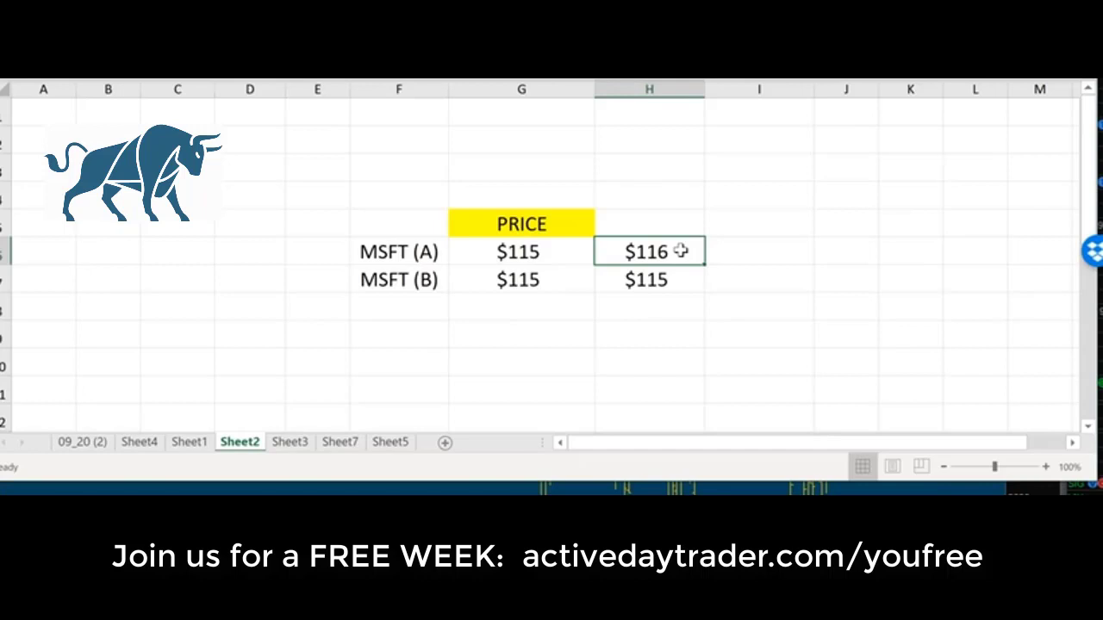
pyautogui.click(736, 251)
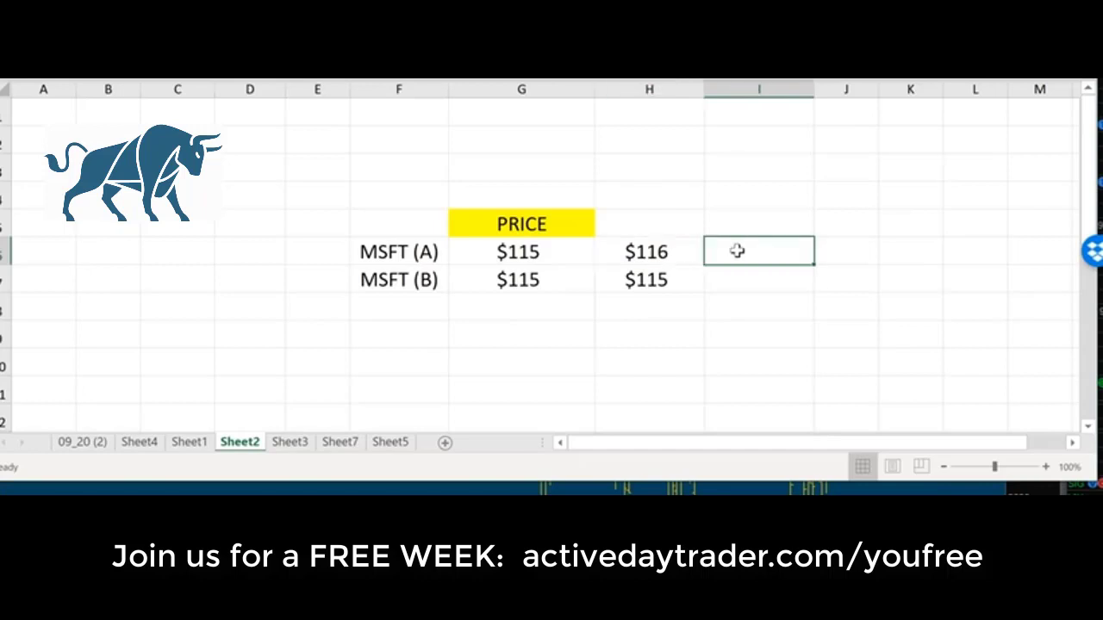
pyautogui.write('$117')
pyautogui.press('Return')
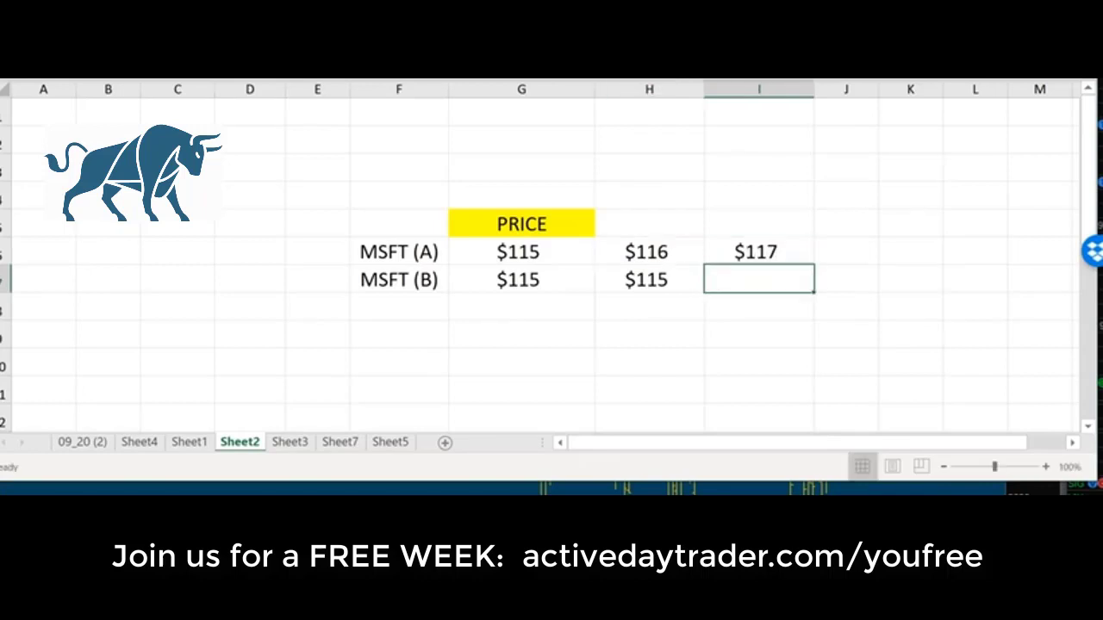
pyautogui.click(838, 253)
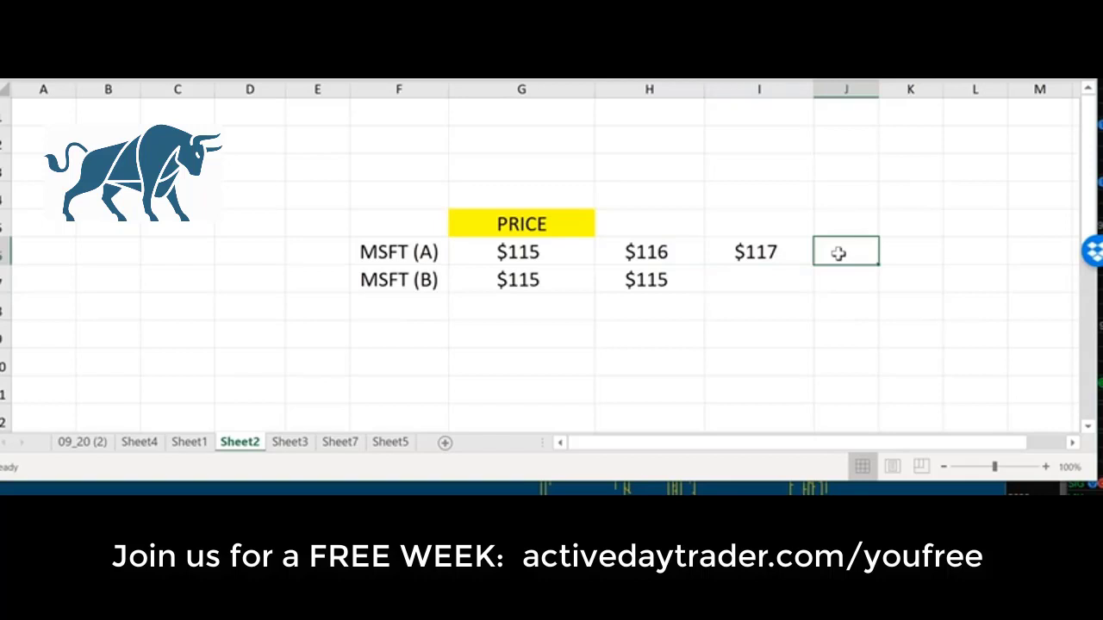
pyautogui.write('$118')
pyautogui.click(910, 307)
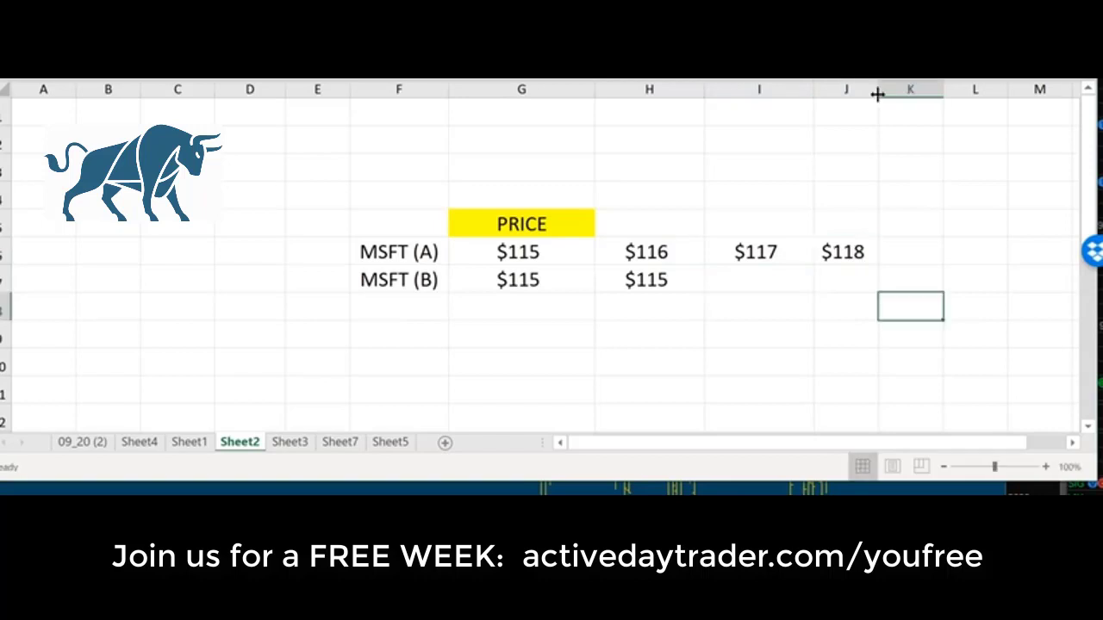
pyautogui.moveTo(878, 92); pyautogui.dragTo(917, 95)
pyautogui.press('Return')
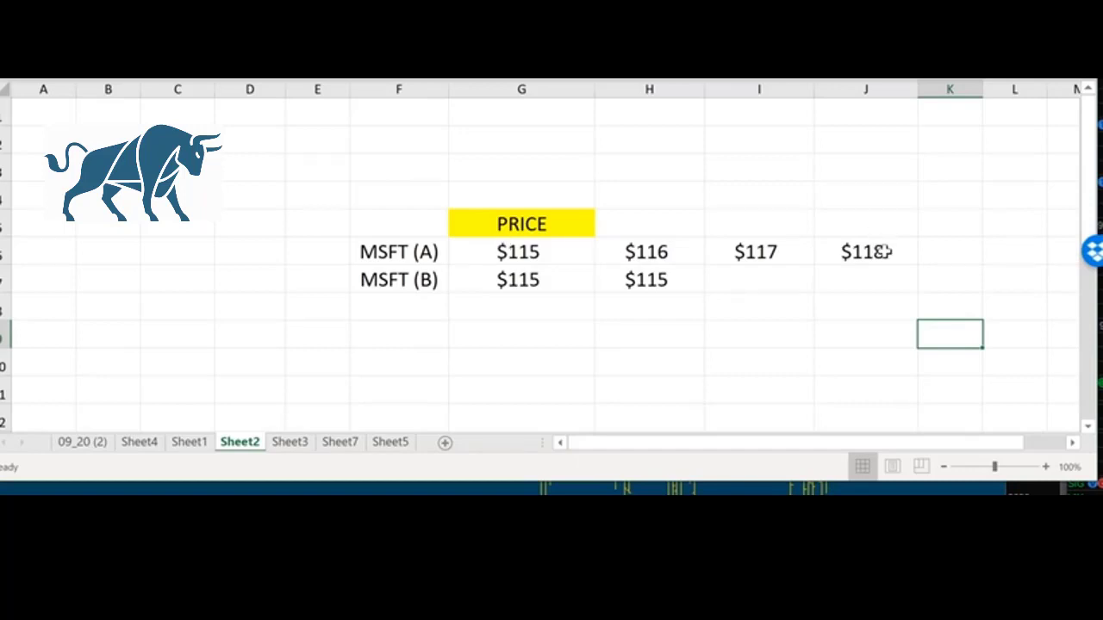
pyautogui.click(687, 278)
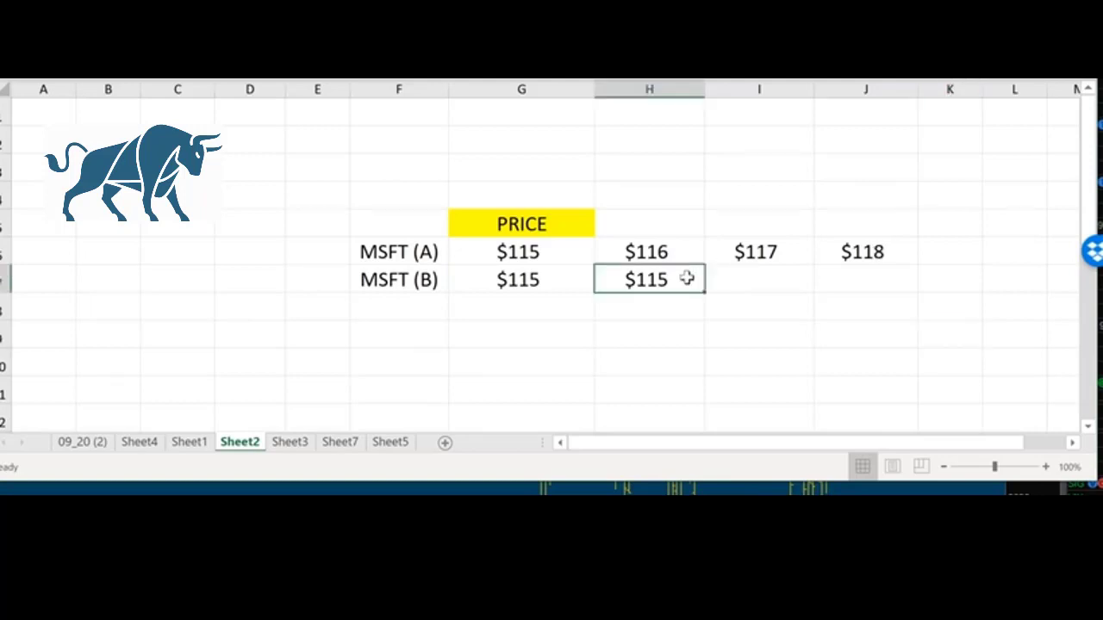
# Step: Enter $116 for MSFT (B) in I7 and J7, correcting a mistyped $118
pyautogui.click(760, 280)
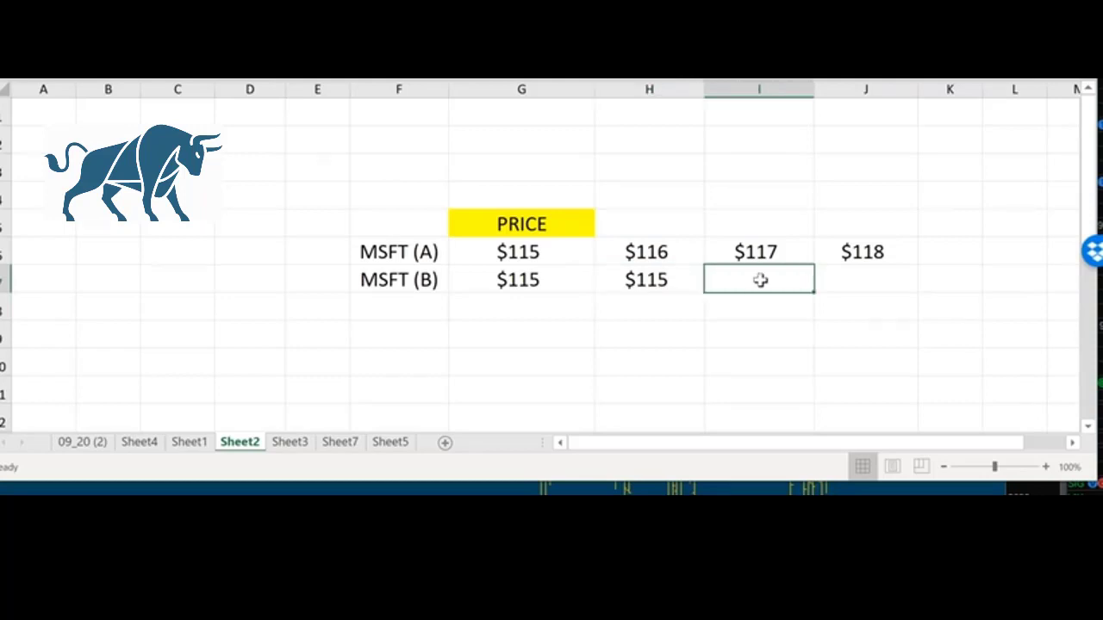
pyautogui.write('$116')
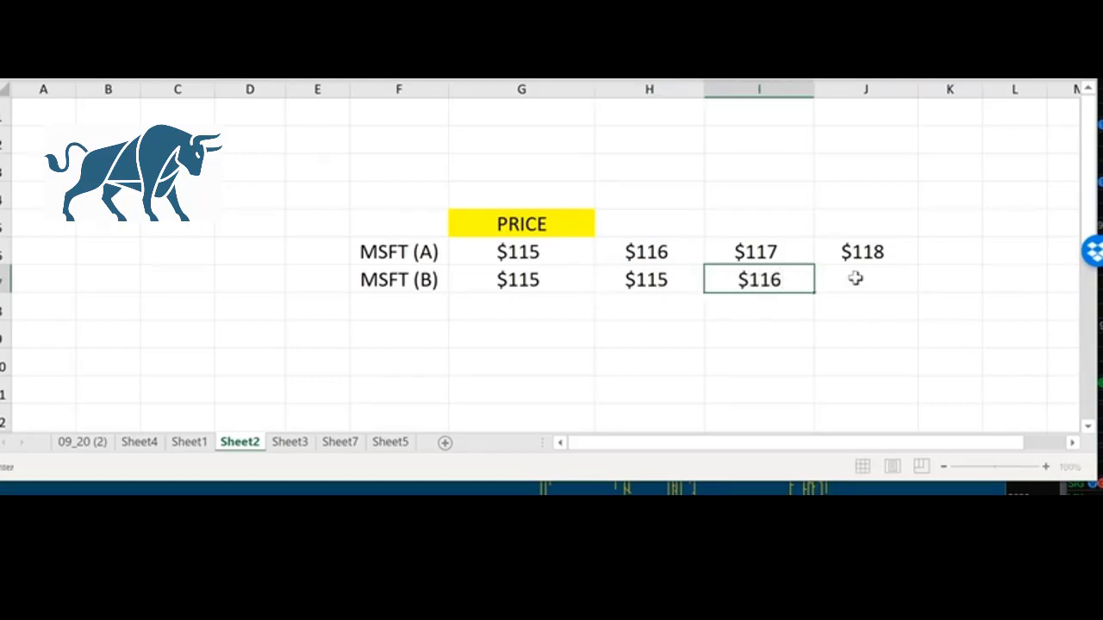
pyautogui.click(856, 277)
pyautogui.write('$11')
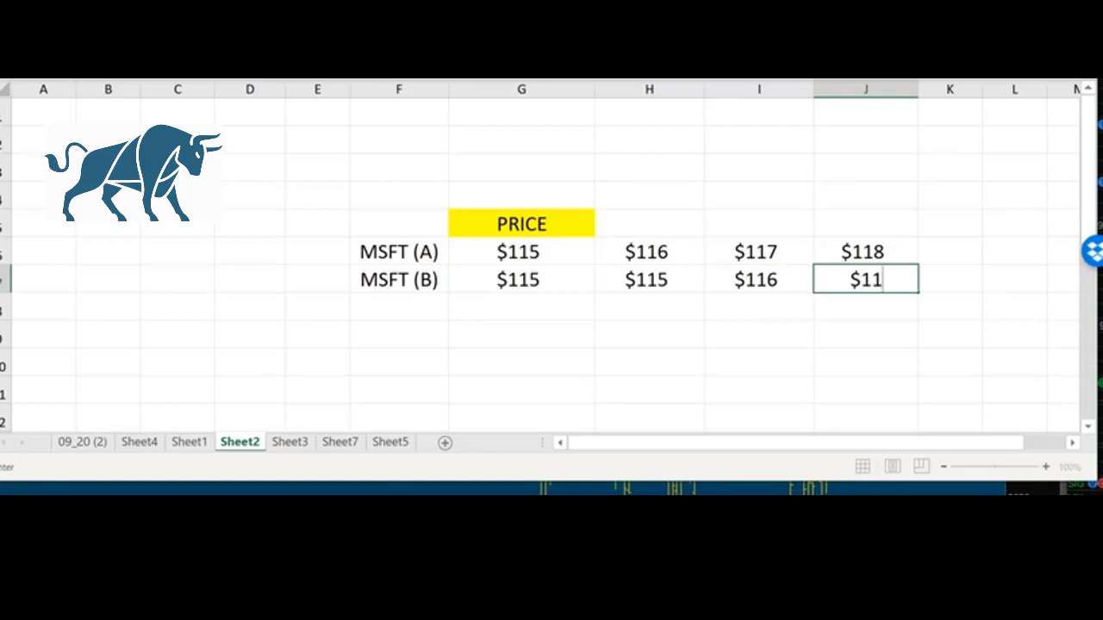
pyautogui.write('8')
pyautogui.click(866, 335)
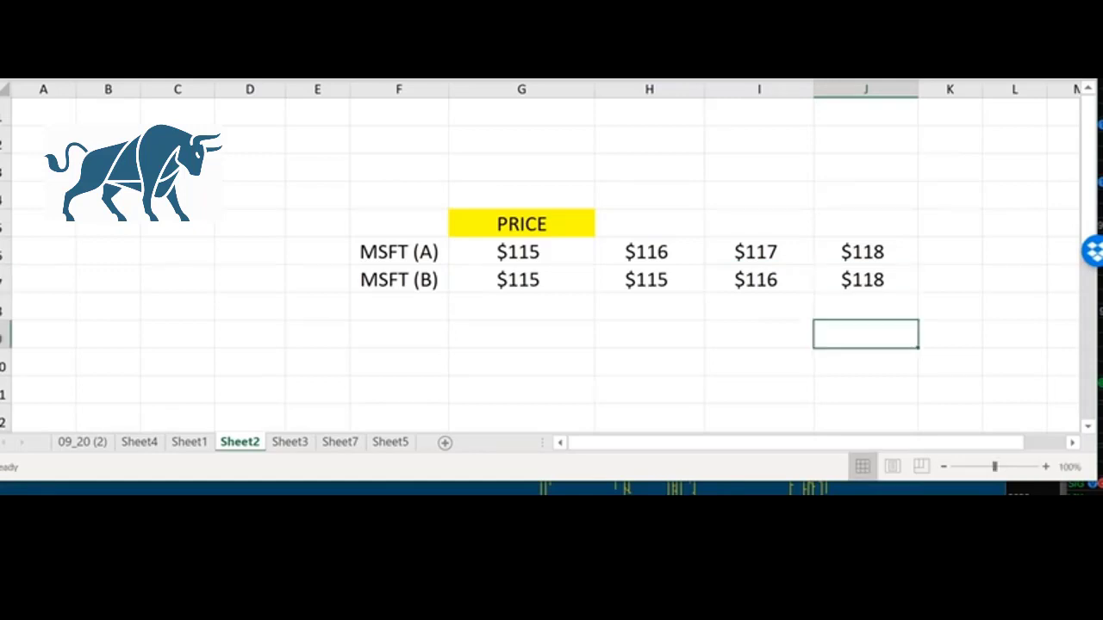
pyautogui.click(759, 278)
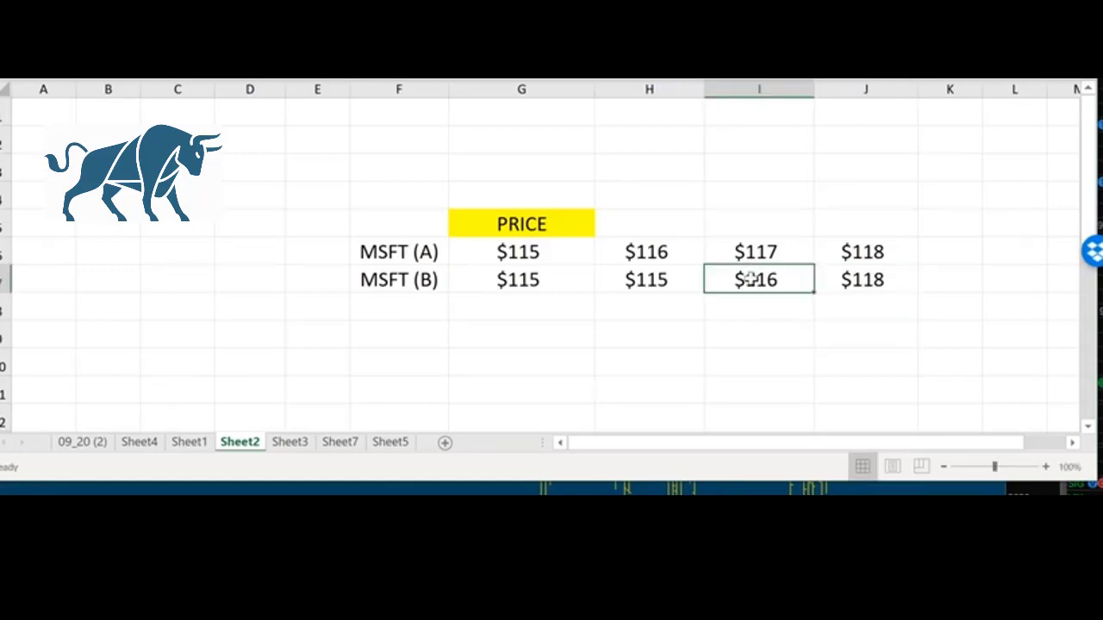
pyautogui.click(868, 280)
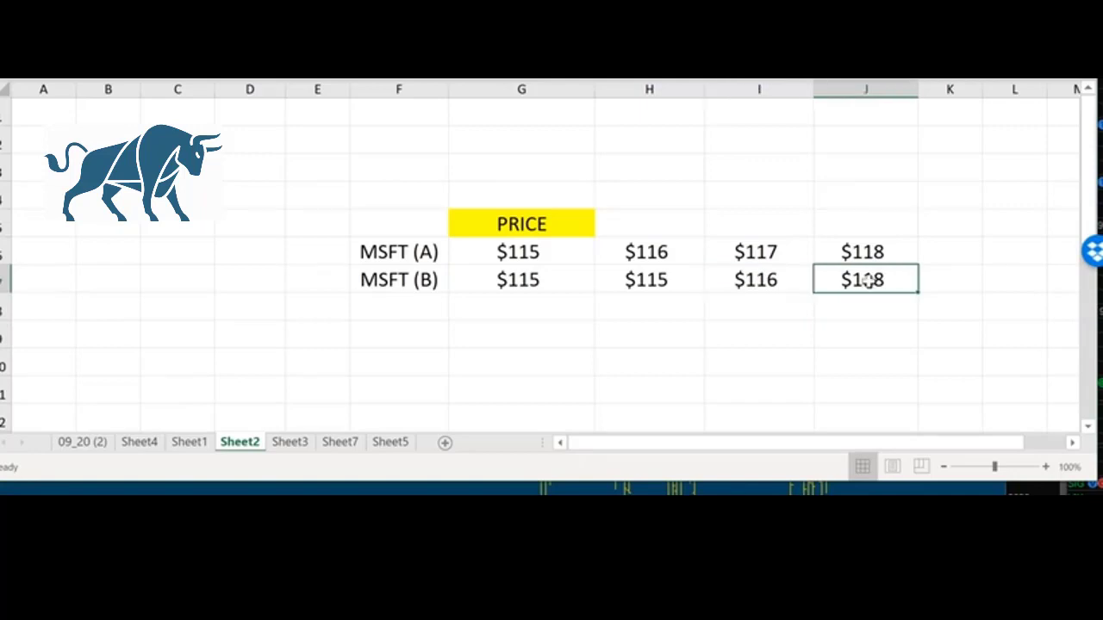
pyautogui.write('$116')
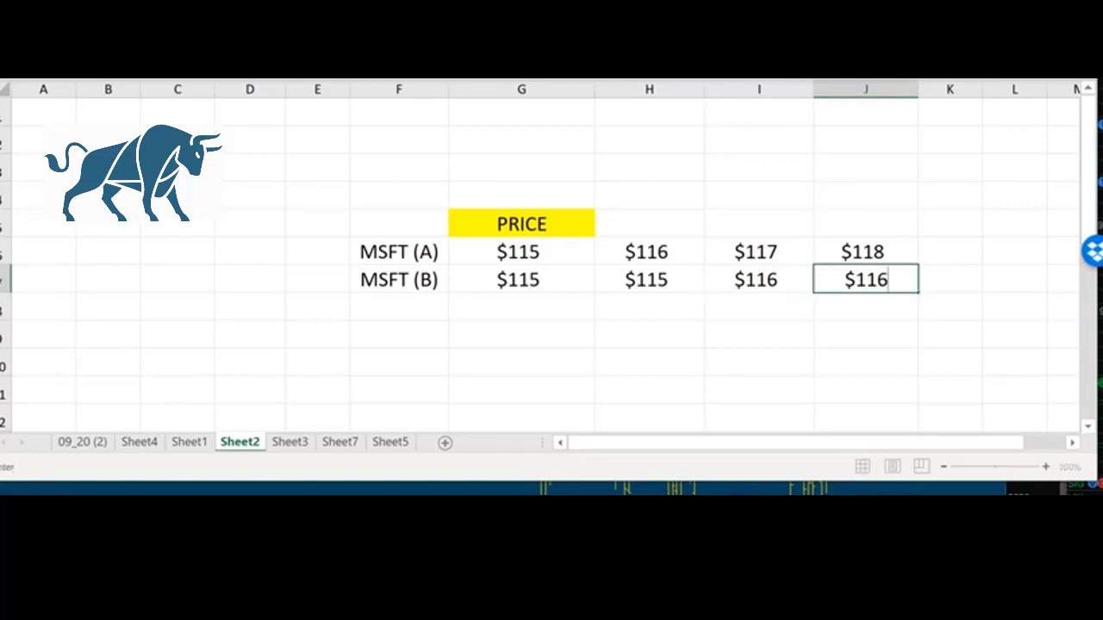
# Step: Add $116 to both rows in column K and widen column K
pyautogui.click(938, 251)
pyautogui.write('$116')
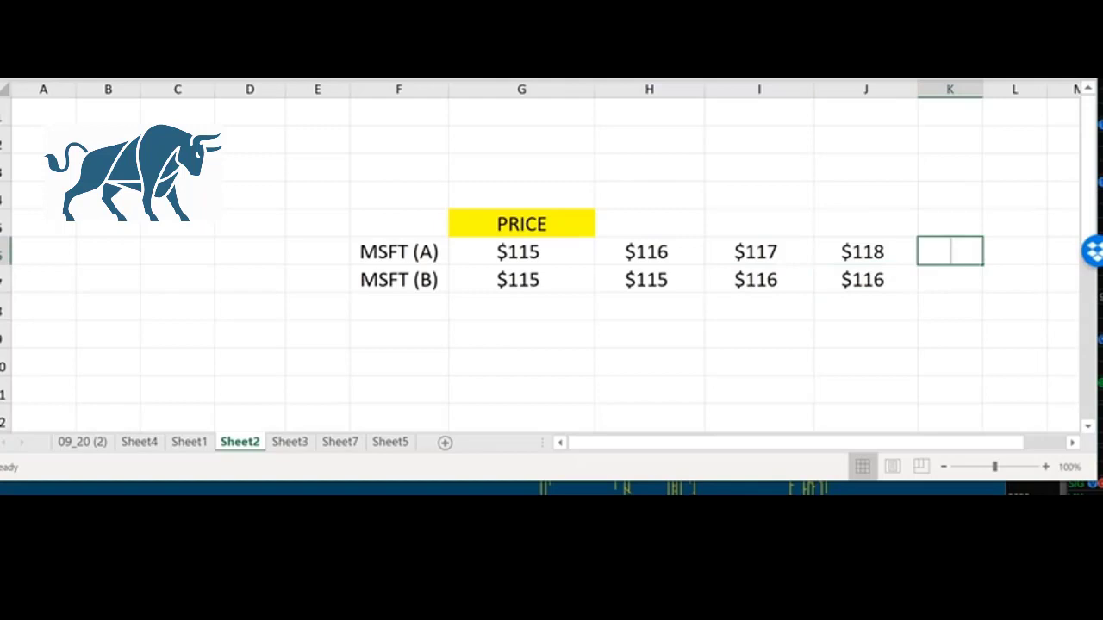
pyautogui.click(945, 284)
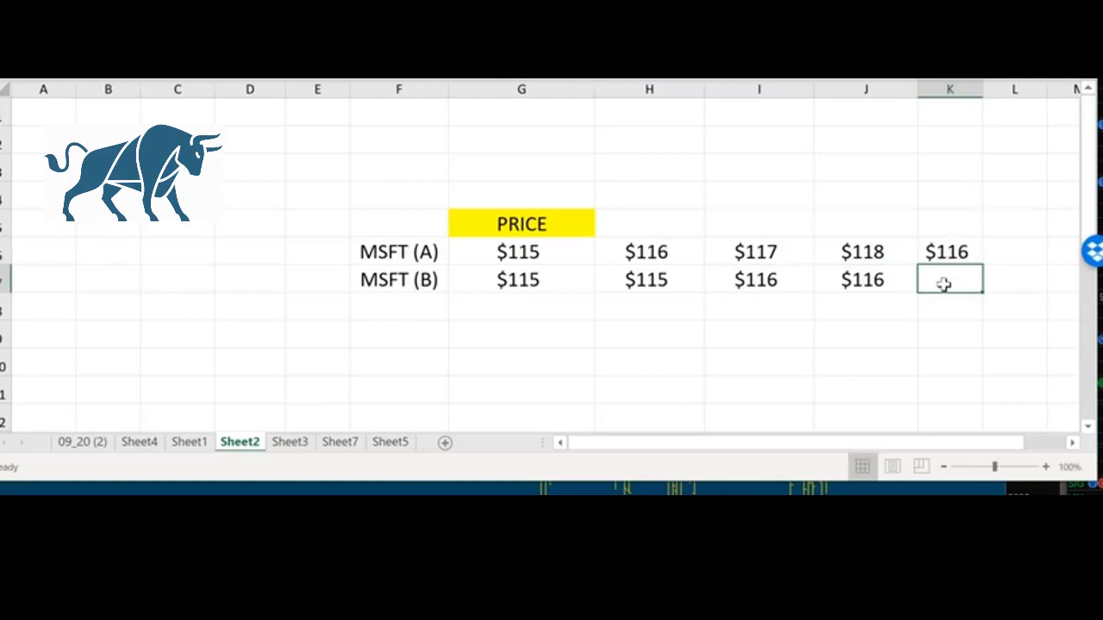
pyautogui.write('$116')
pyautogui.click(963, 317)
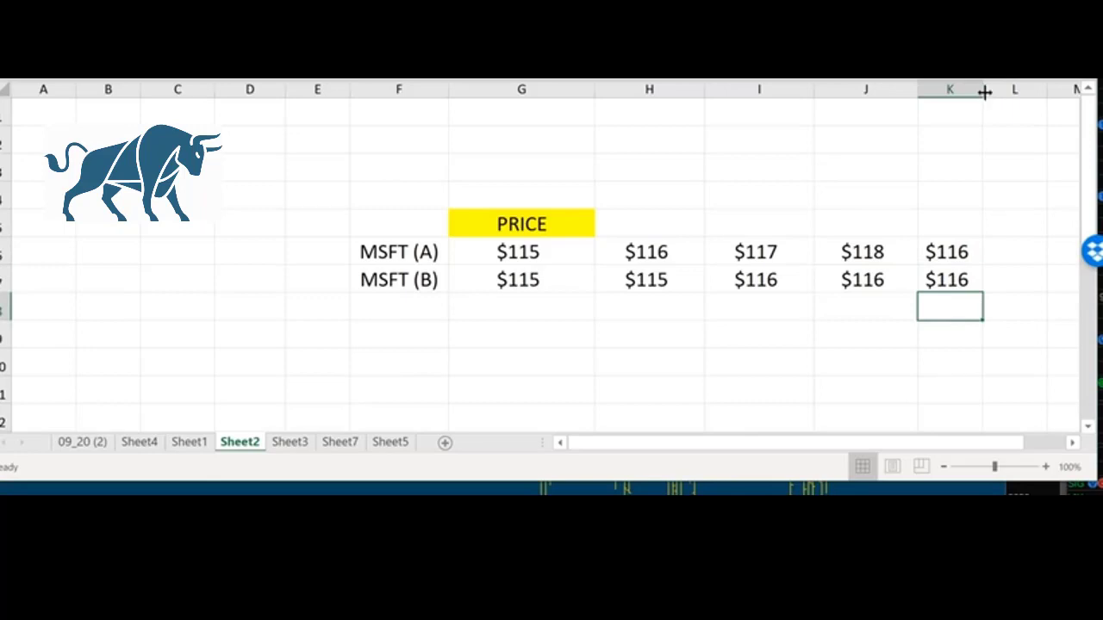
pyautogui.moveTo(990, 92); pyautogui.dragTo(1014, 104)
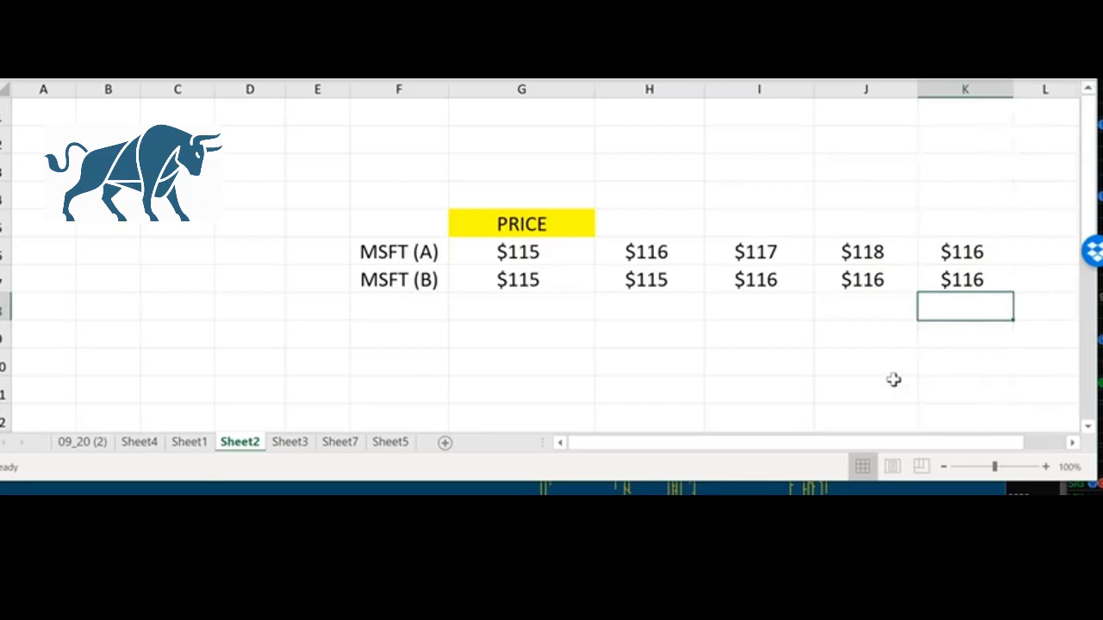
pyautogui.click(893, 380)
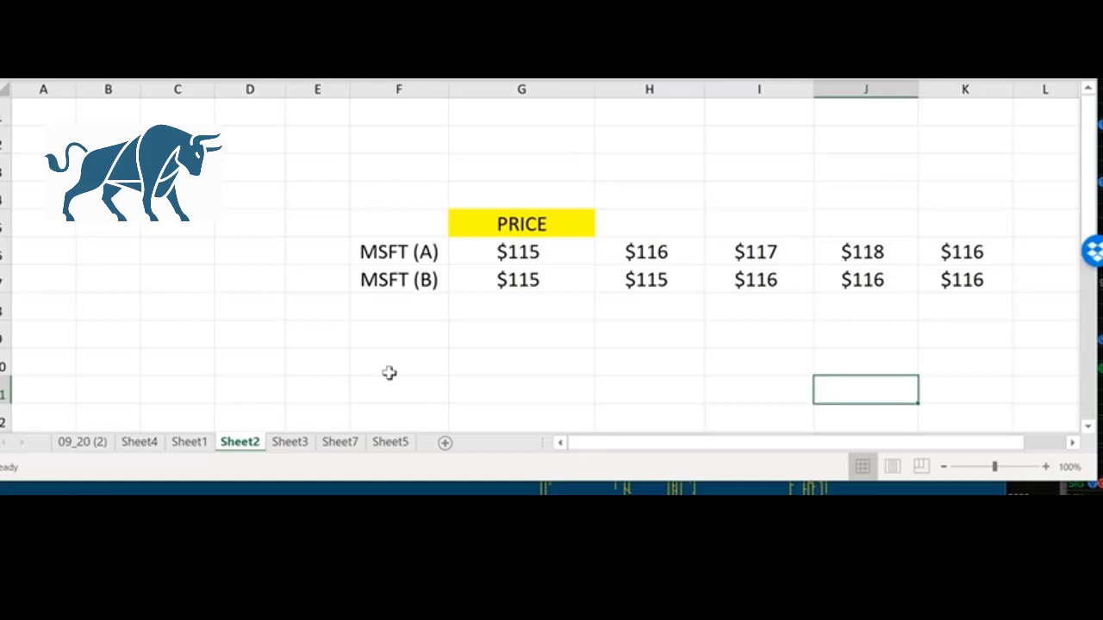
# Step: Enter .99 in E6 and E7, left of the MSFT (A) and MSFT (B) labels
pyautogui.click(321, 250)
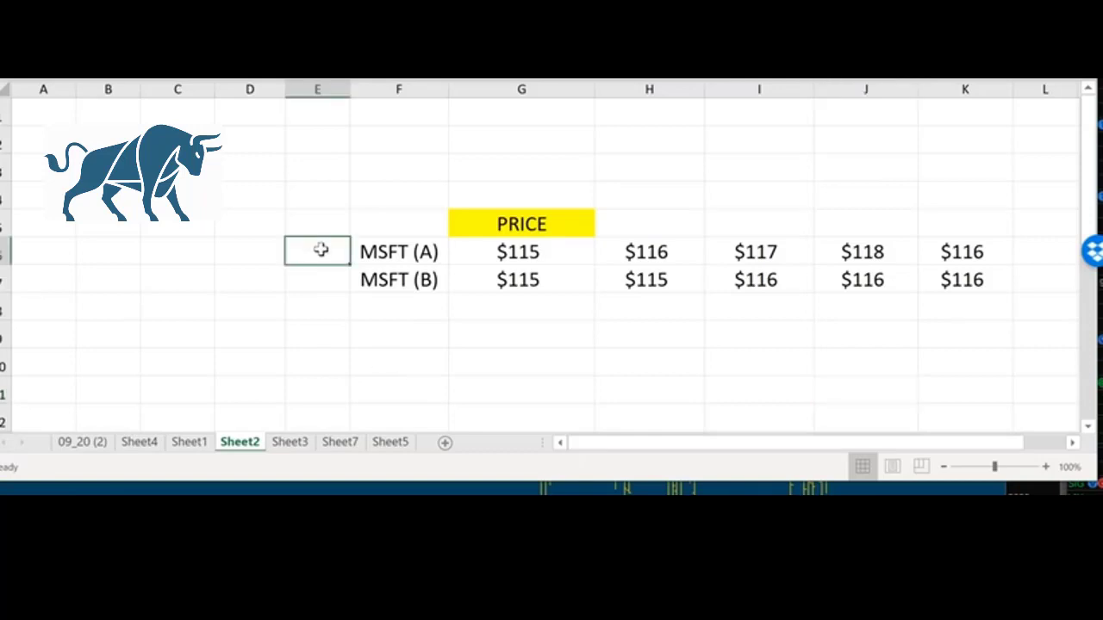
pyautogui.write('.99')
pyautogui.click(319, 280)
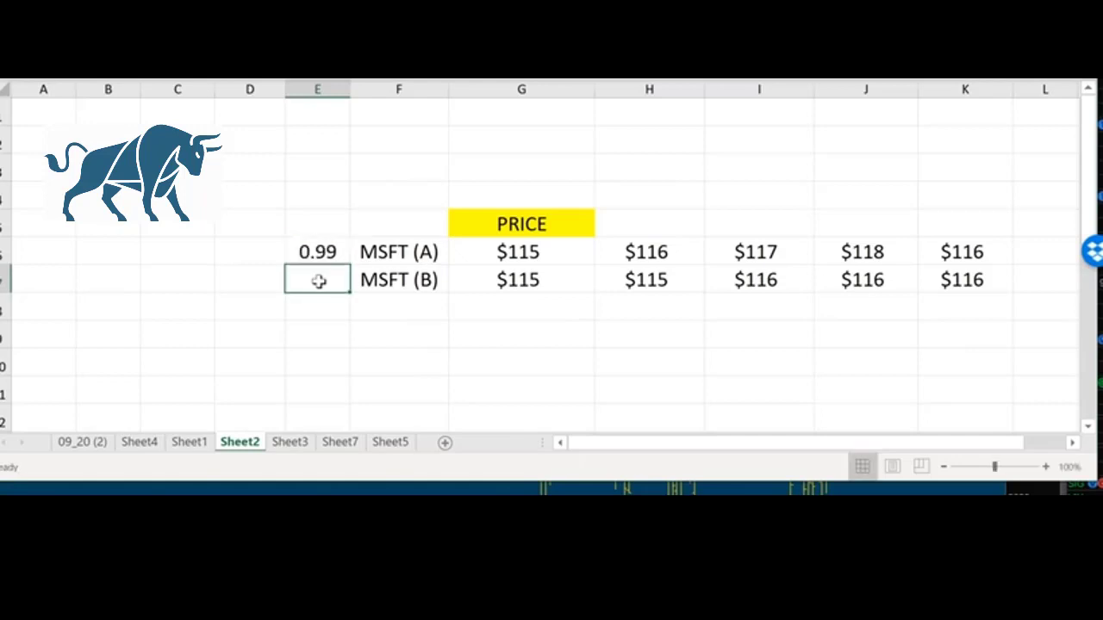
pyautogui.write('.99')
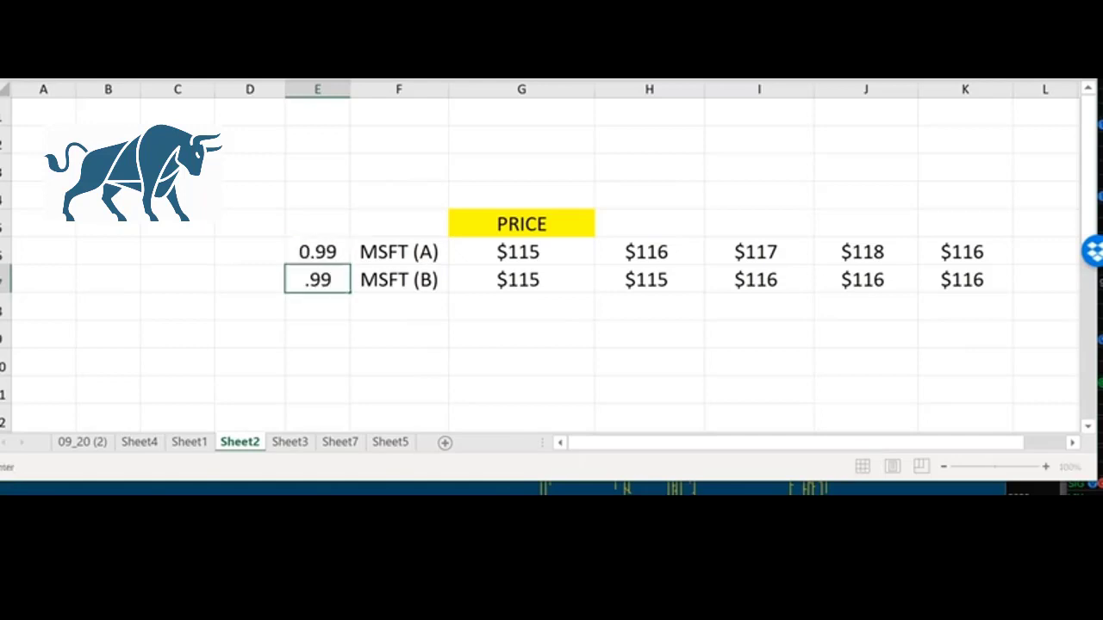
pyautogui.click(318, 333)
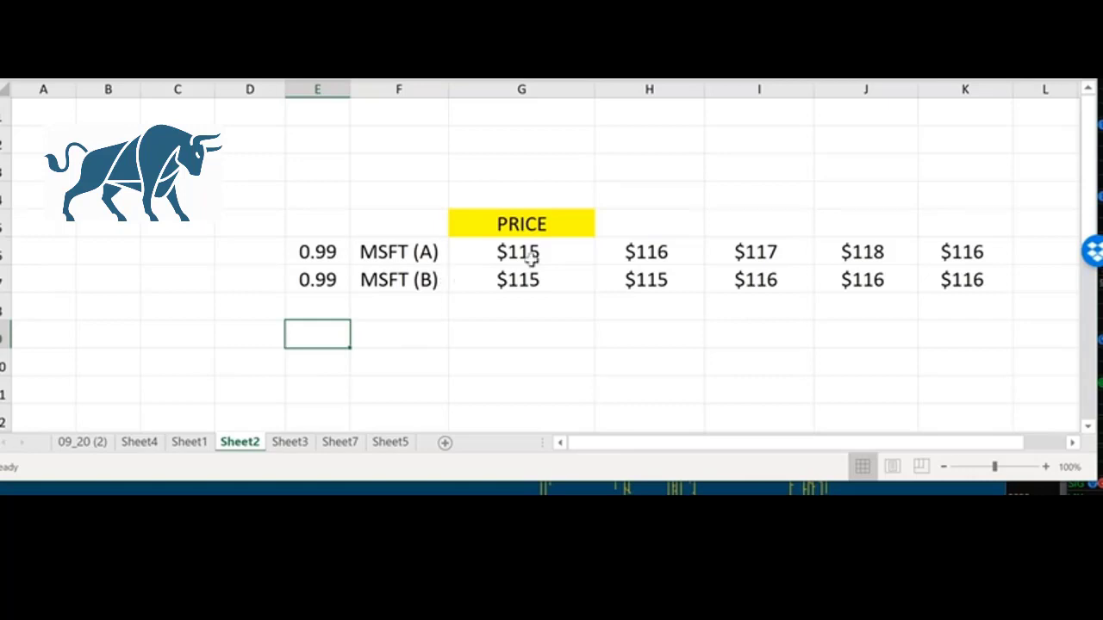
# Step: Fill the $118 MSFT (A) price cell in J6 red
pyautogui.rightClick(851, 253)
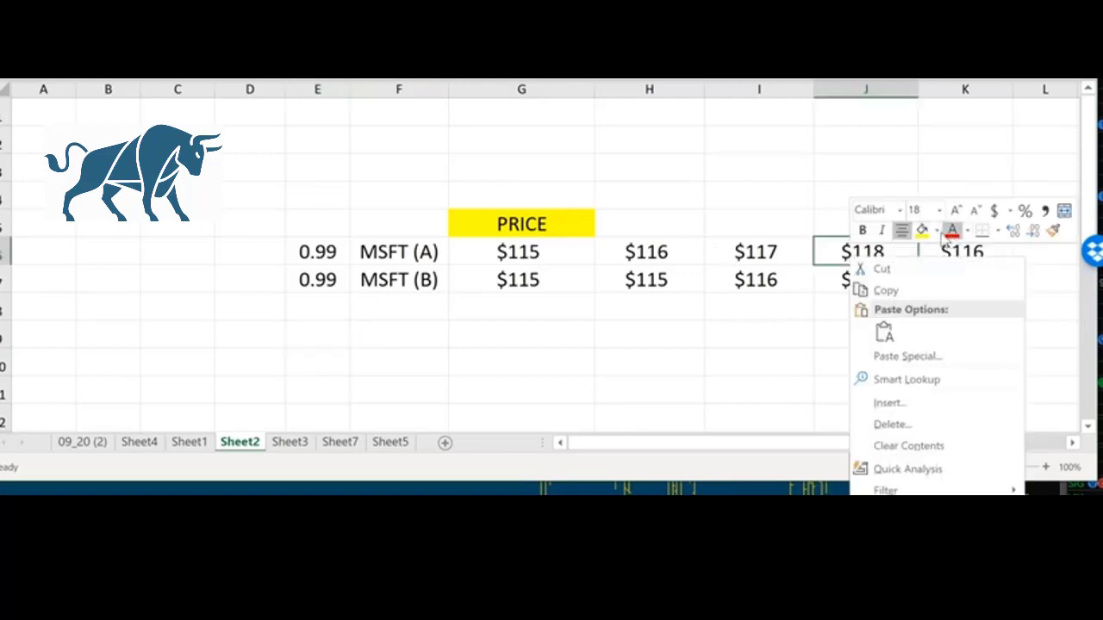
pyautogui.click(938, 231)
pyautogui.click(934, 360)
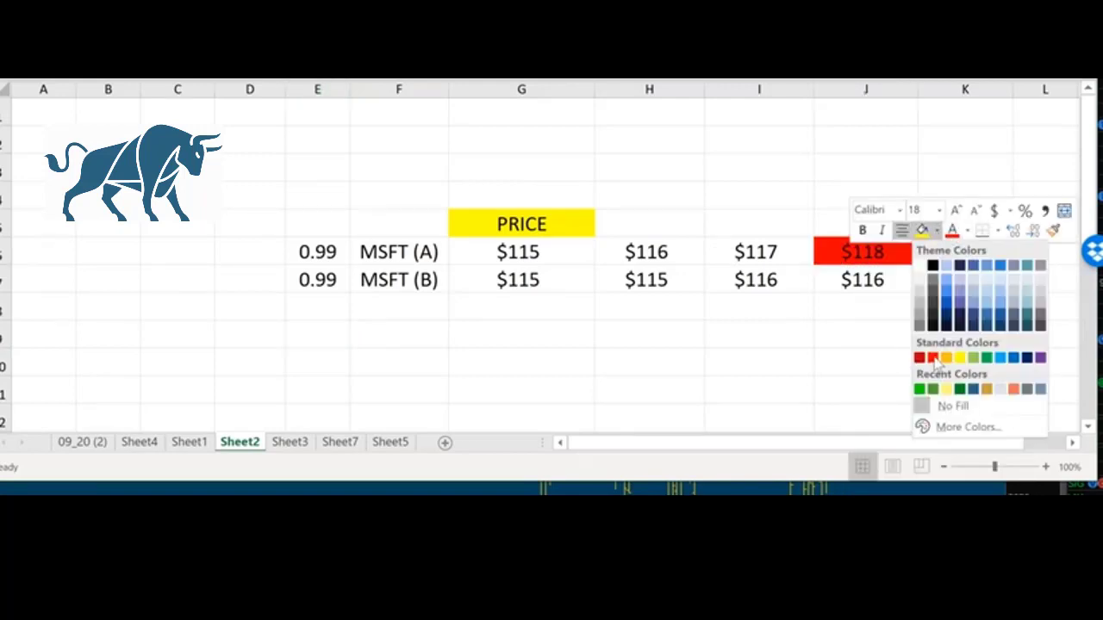
# Step: Fill the $116 MSFT (B) price cell in J7 green
pyautogui.click(881, 284)
pyautogui.rightClick(882, 283)
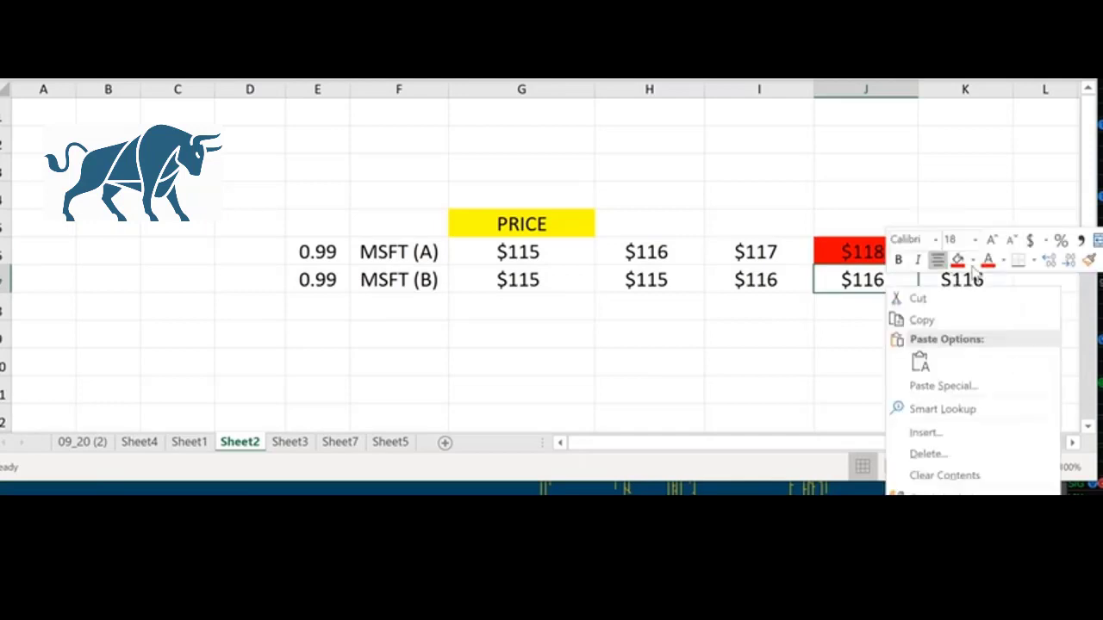
pyautogui.click(971, 259)
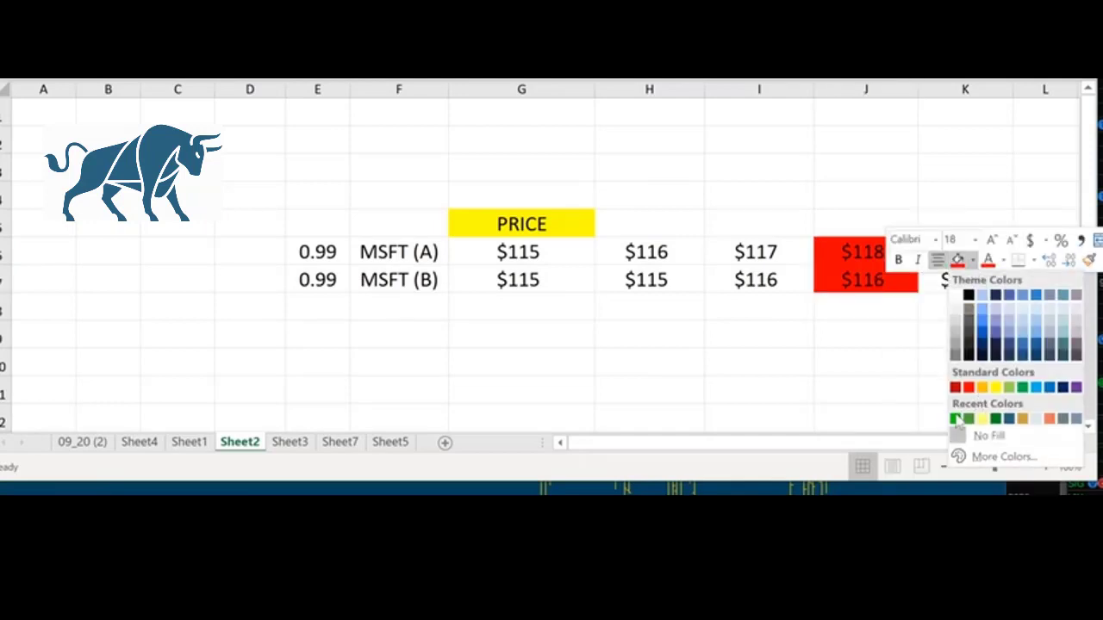
pyautogui.click(956, 420)
pyautogui.click(888, 357)
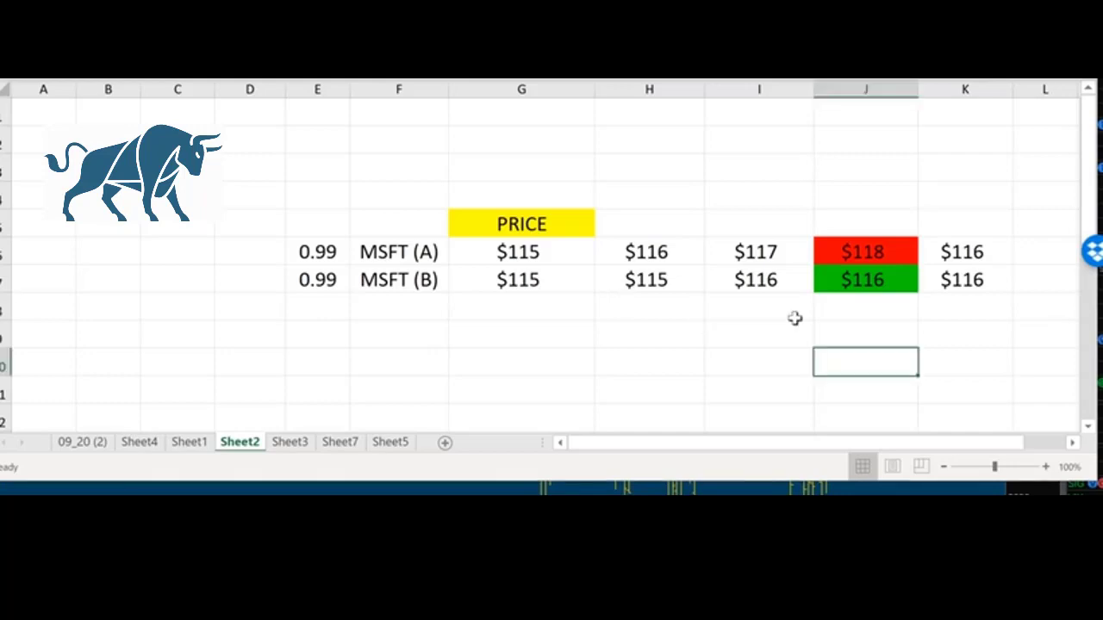
# Step: Enter 03/27 in J5 so it shows 27-Mar above the coloured prices
pyautogui.click(767, 311)
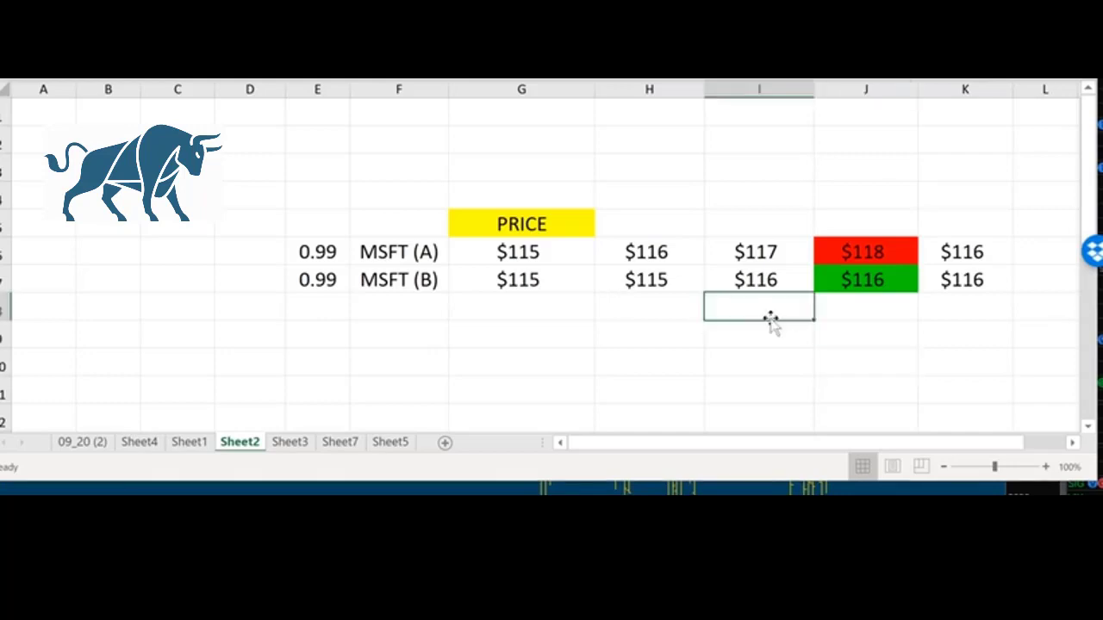
pyautogui.click(264, 255)
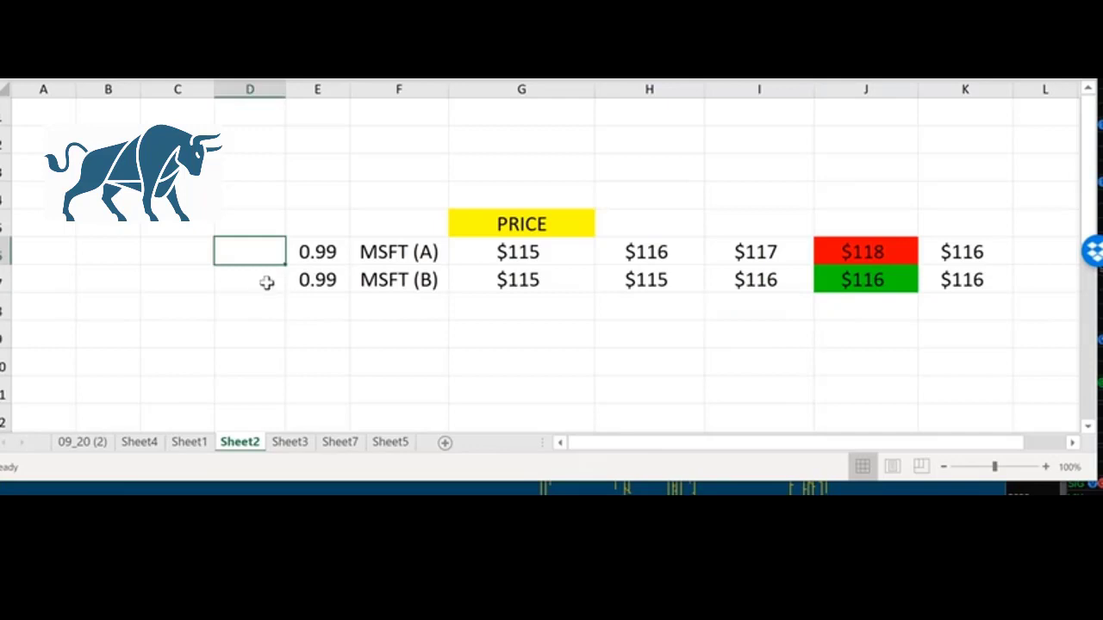
pyautogui.click(321, 313)
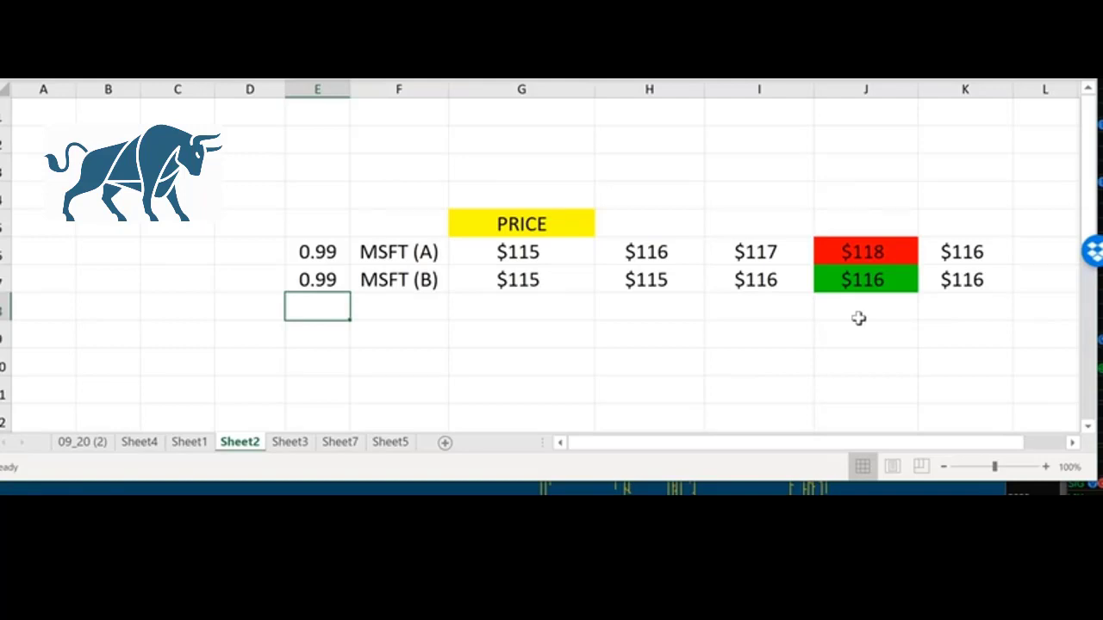
pyautogui.click(860, 219)
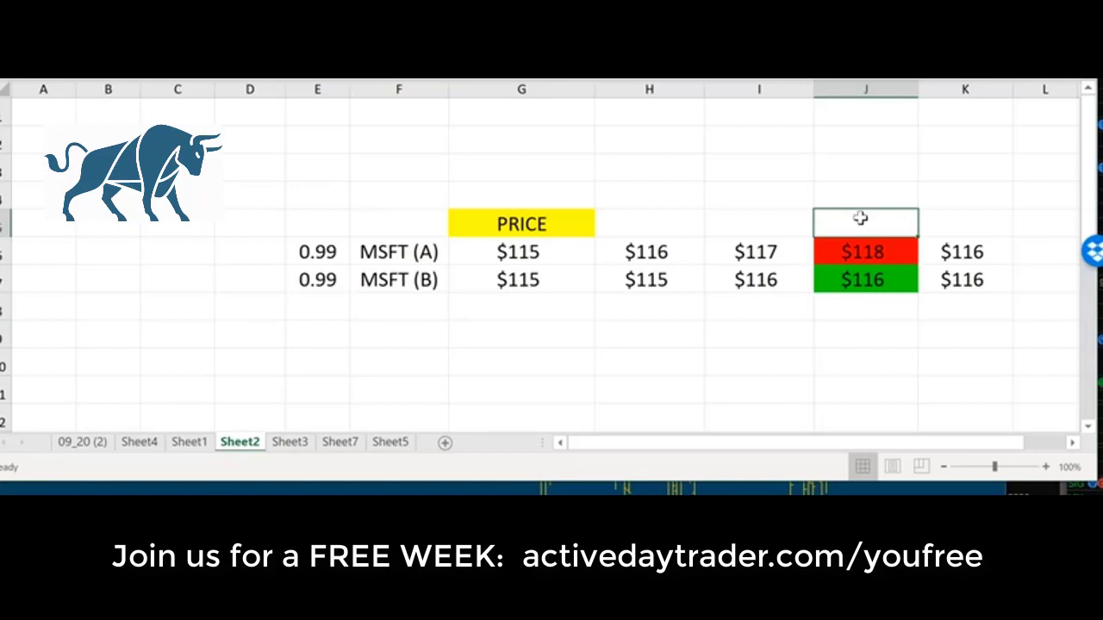
pyautogui.write('03/27')
pyautogui.press('Return')
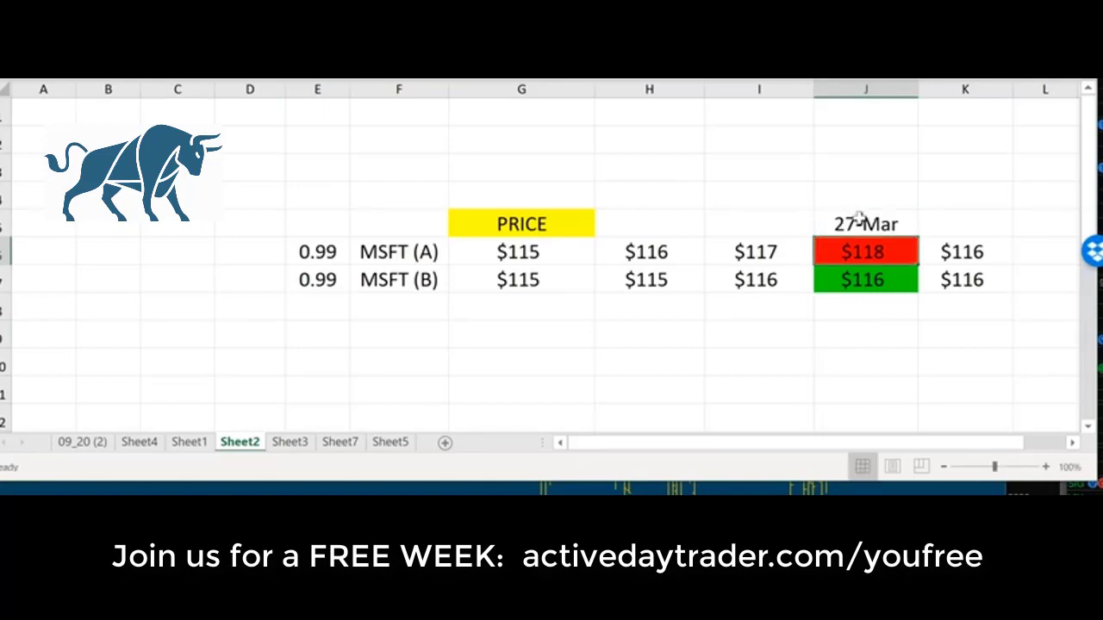
pyautogui.click(850, 220)
pyautogui.click(868, 317)
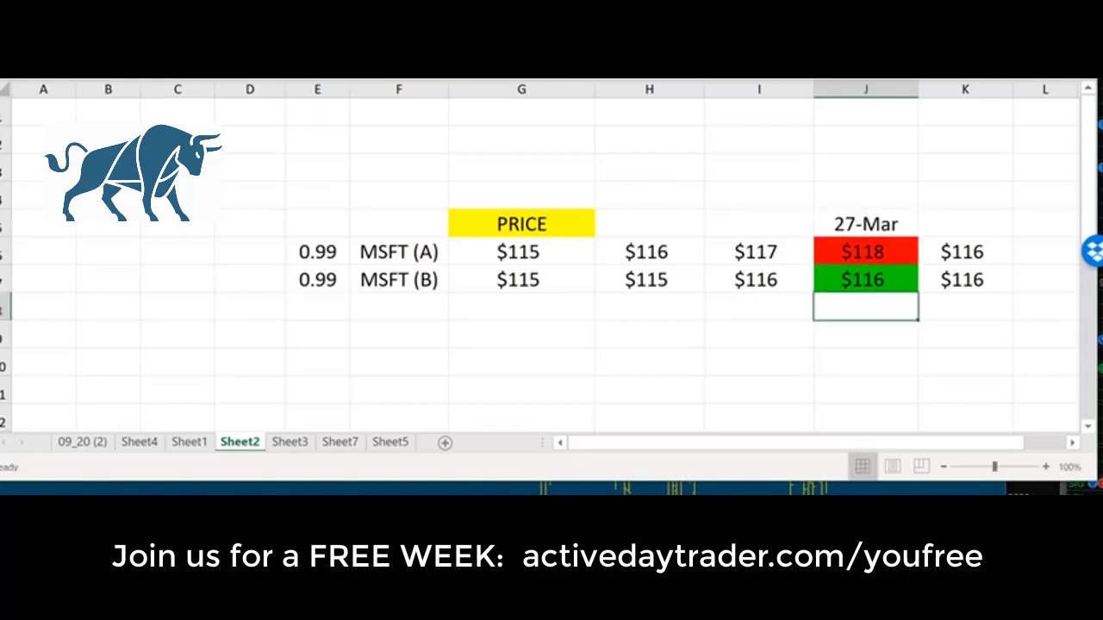
# Step: Delete column K with its trailing $116 prices
pyautogui.rightClick(967, 88)
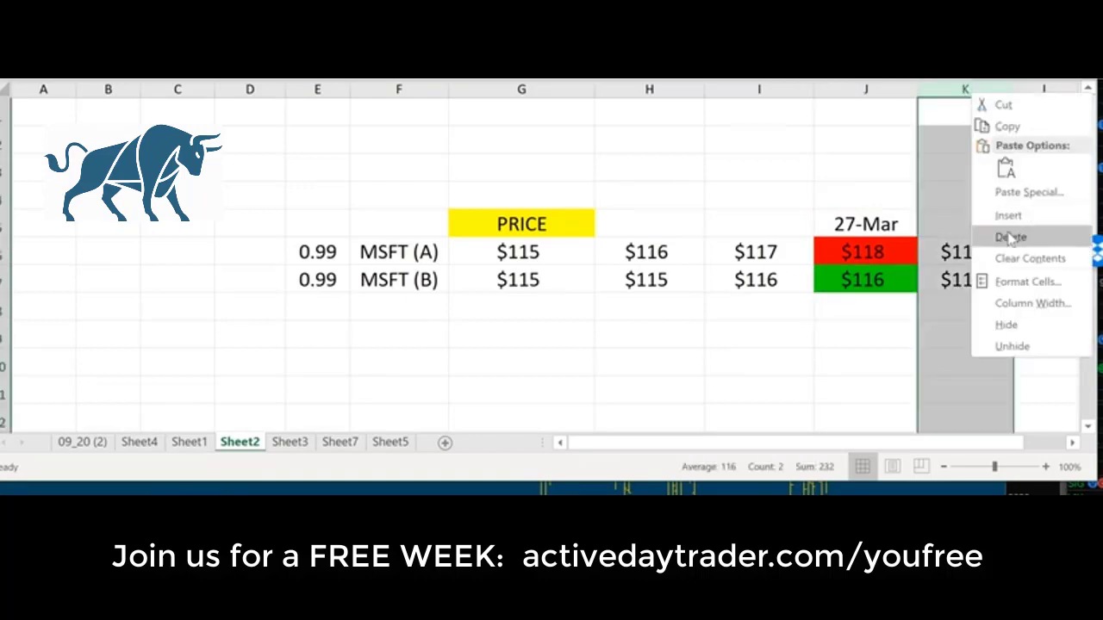
pyautogui.click(1009, 234)
pyautogui.click(849, 390)
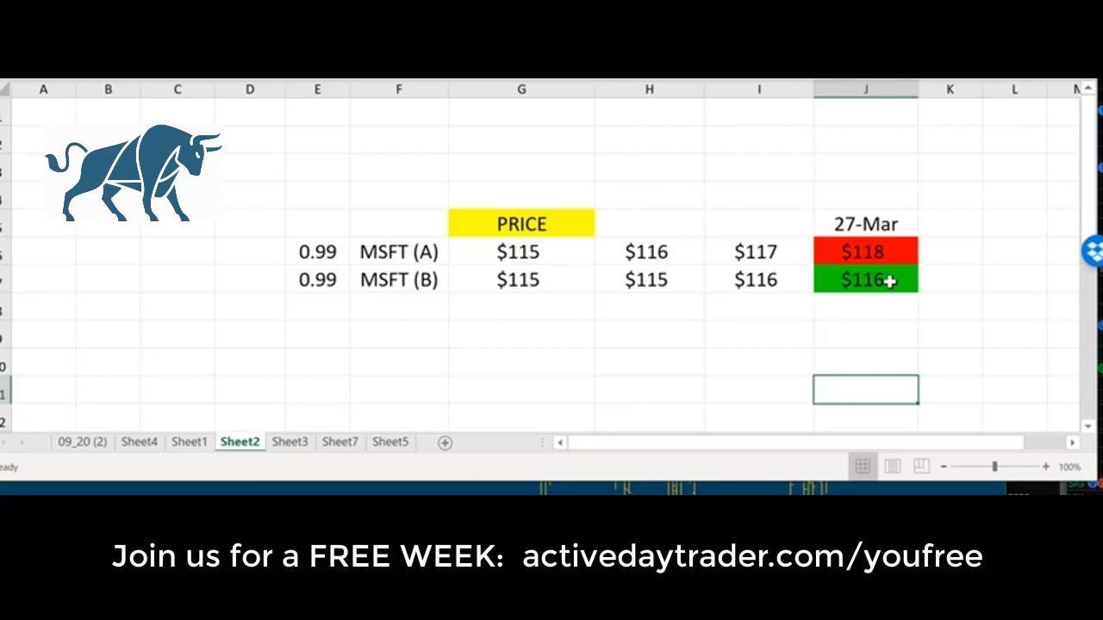
pyautogui.click(940, 253)
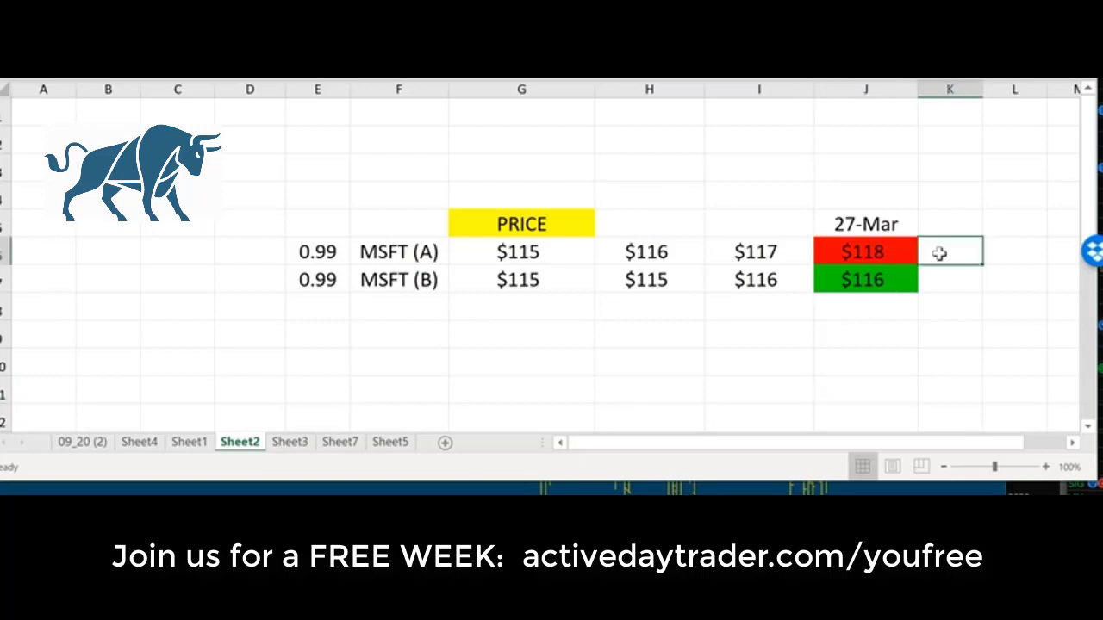
pyautogui.write('$125')
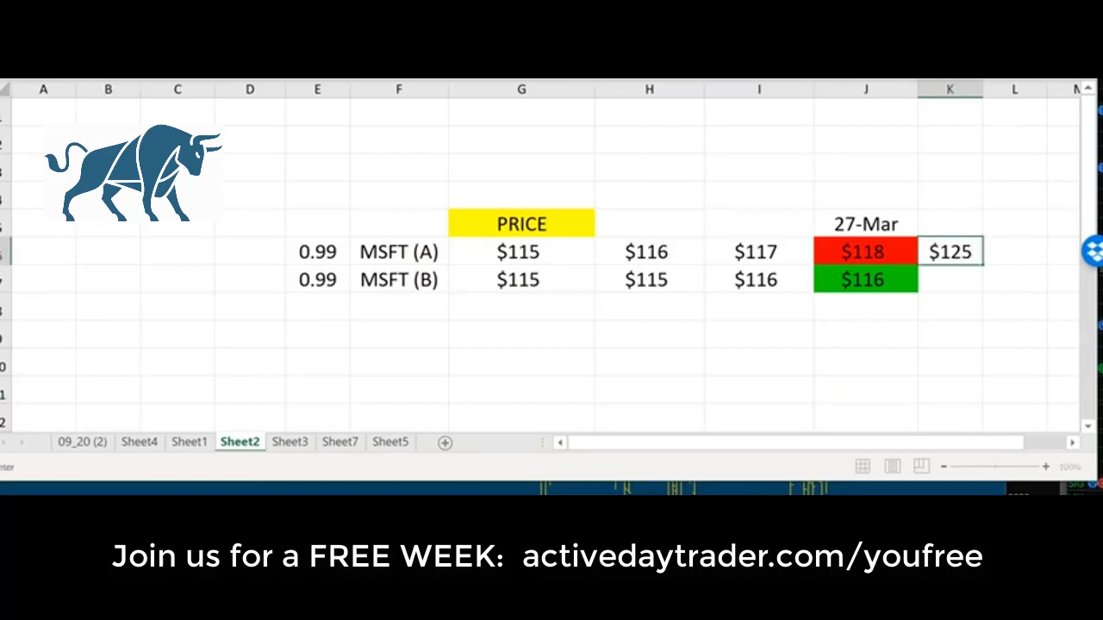
pyautogui.press('Return')
pyautogui.write('$88')
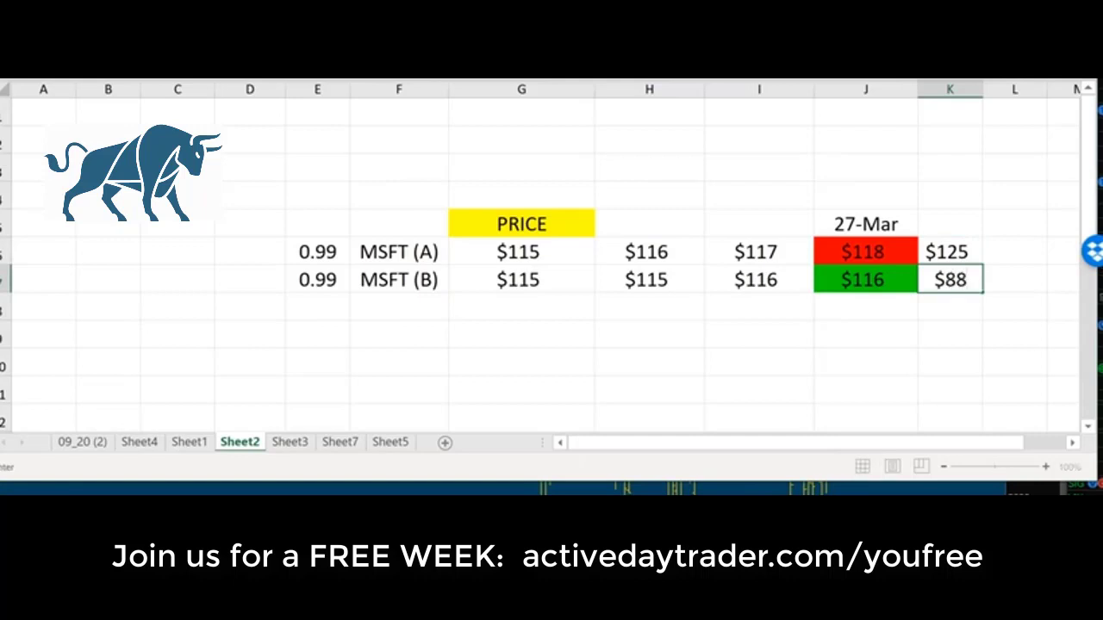
pyautogui.press('Return')
pyautogui.click(978, 360)
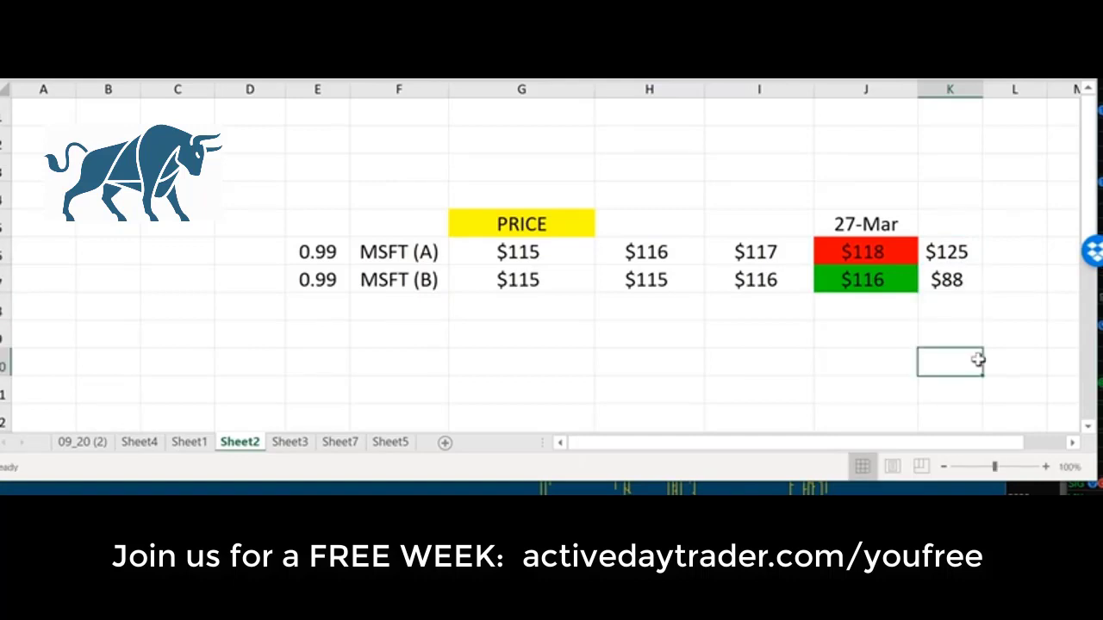
pyautogui.click(964, 284)
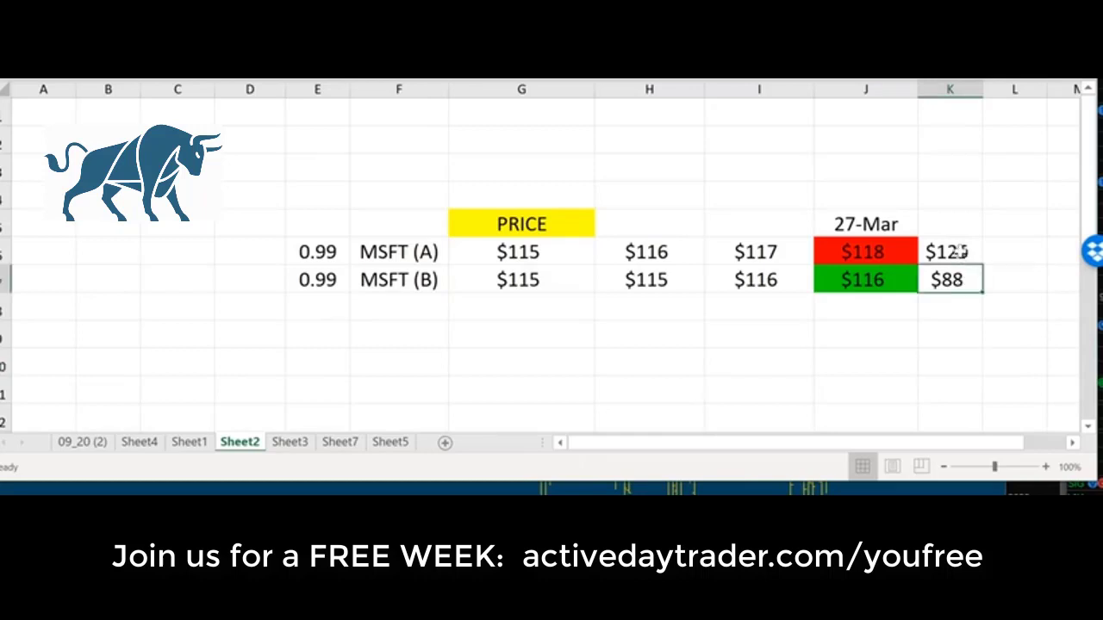
pyautogui.click(959, 251)
pyautogui.keyDown('shift'); pyautogui.click(963, 280); pyautogui.keyUp('shift')
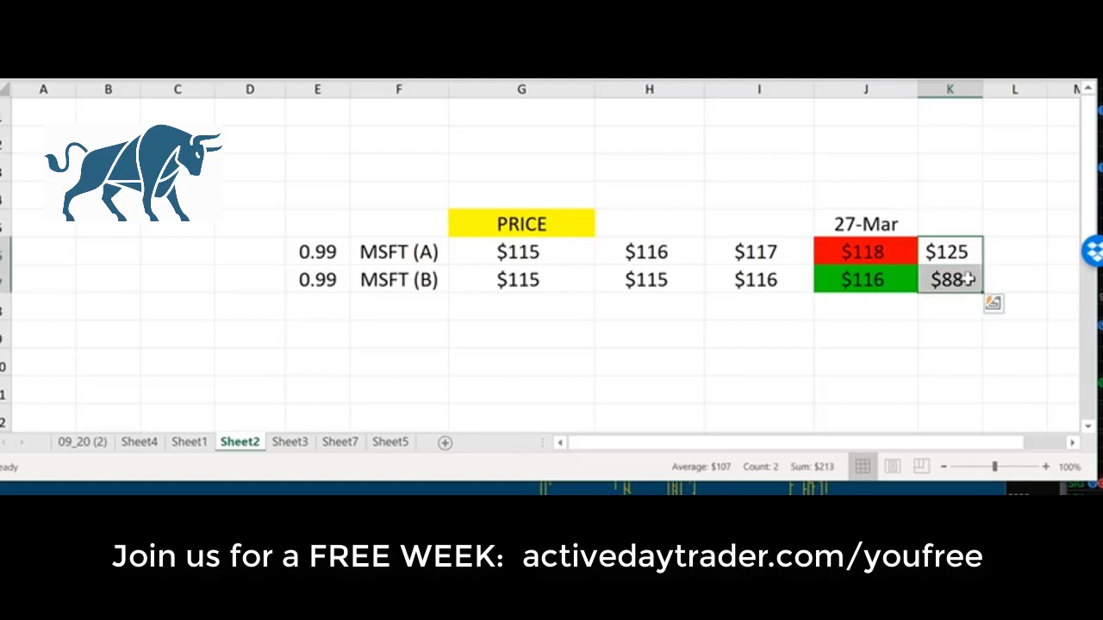
pyautogui.click(948, 329)
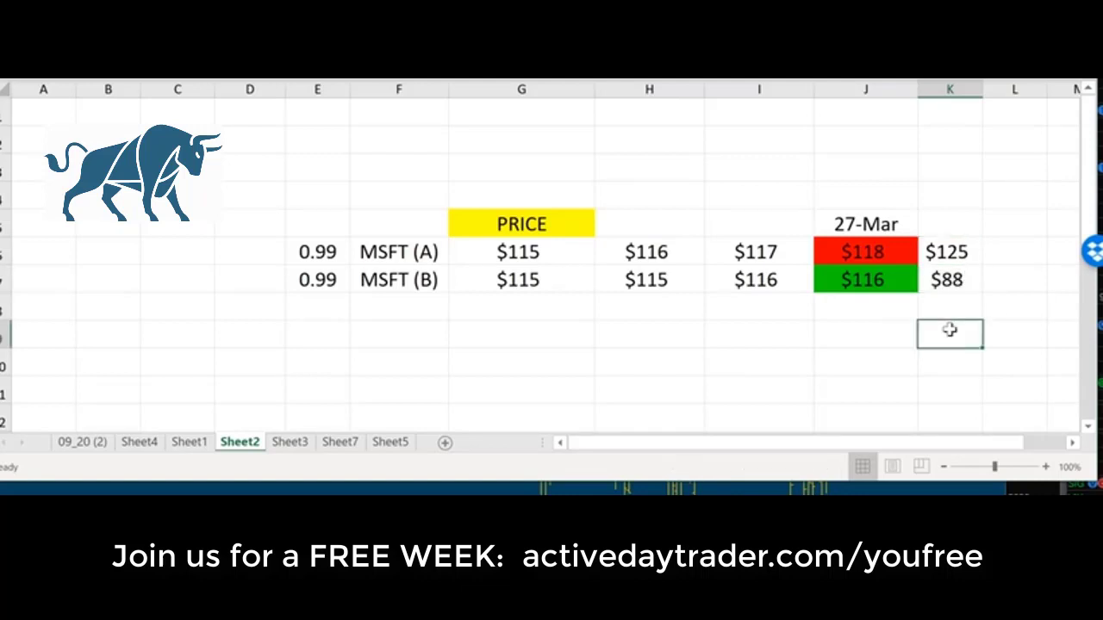
pyautogui.click(948, 287)
pyautogui.press('Delete')
pyautogui.press('Return')
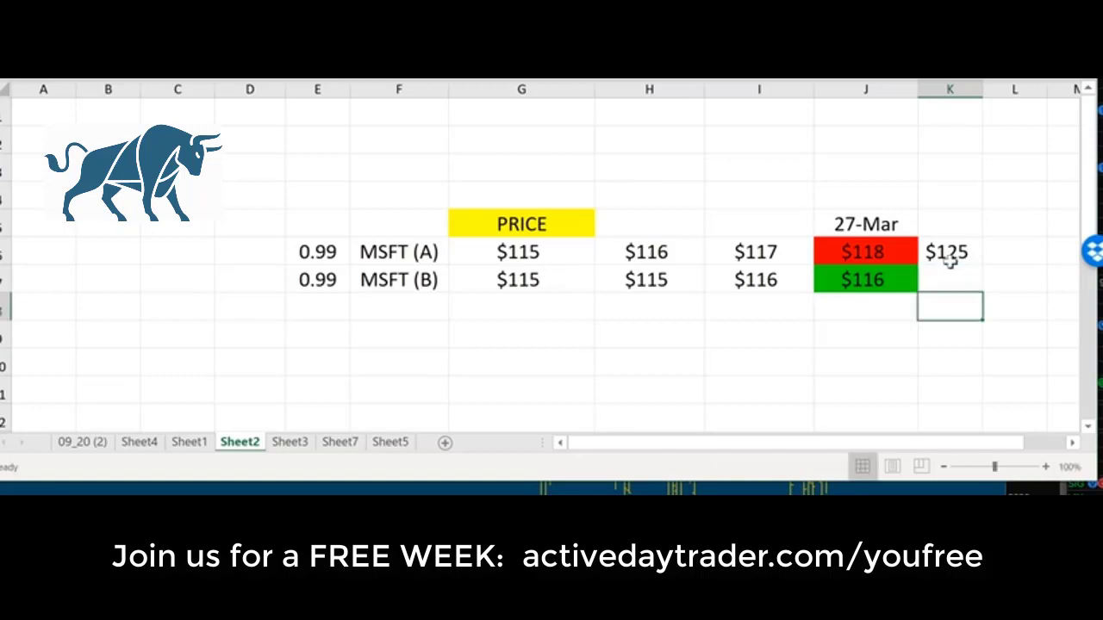
pyautogui.click(948, 255)
pyautogui.press('Delete')
pyautogui.click(948, 335)
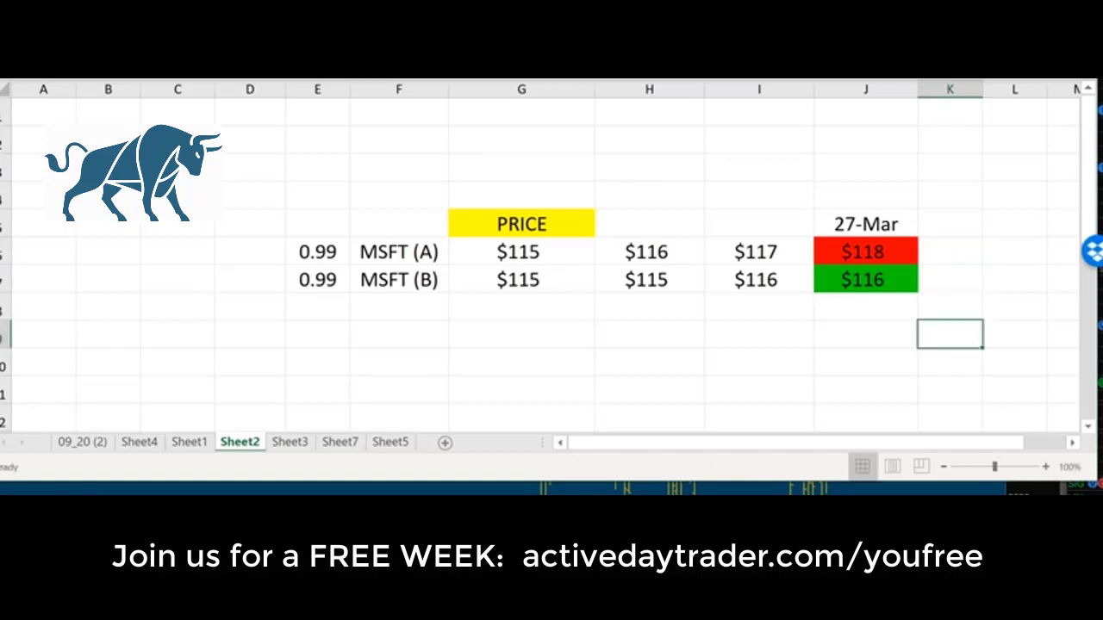